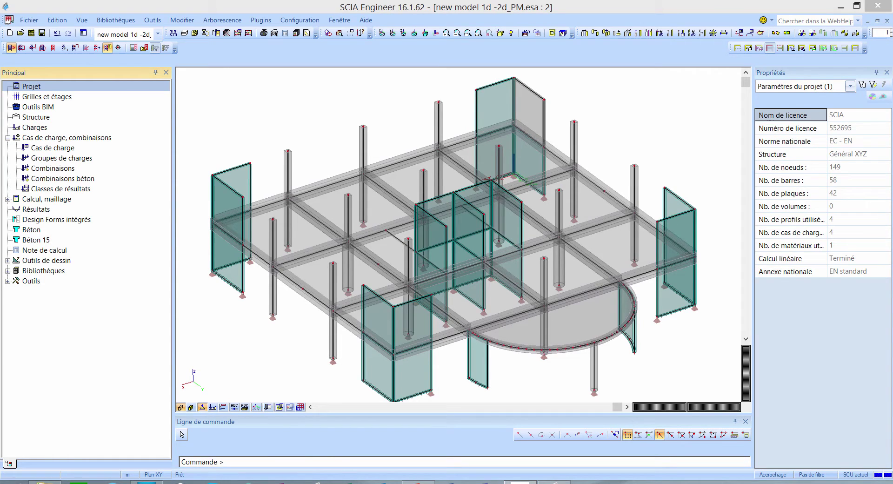
Step: In Béton 15, display the design internal forces MEd of the 1D members for combination ULS, with the rendered member volumes hidden
click(60, 241)
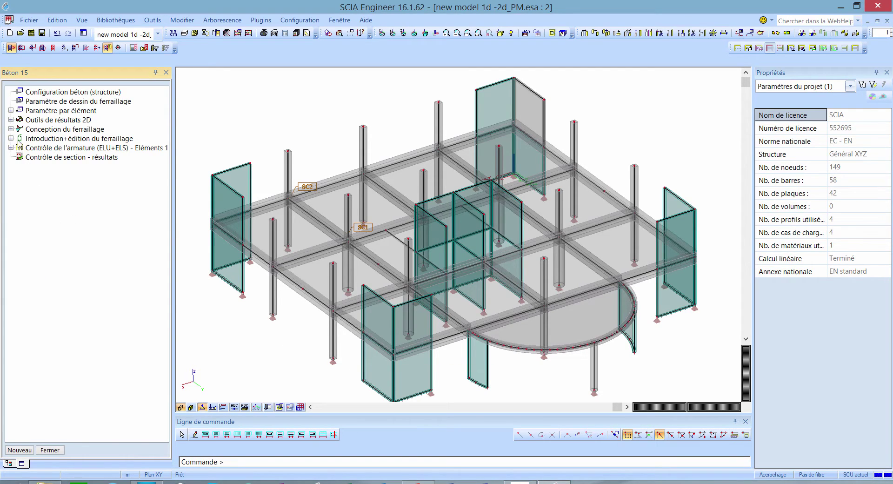
double_click(18, 130)
click(19, 148)
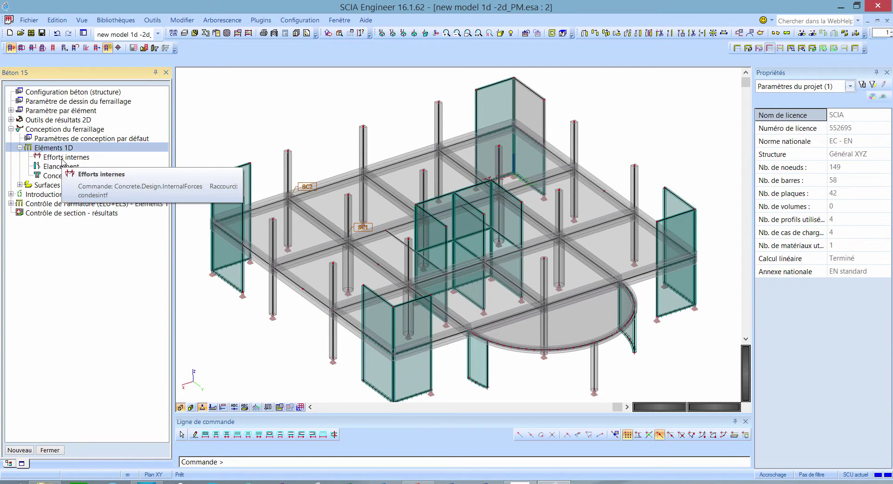
click(65, 157)
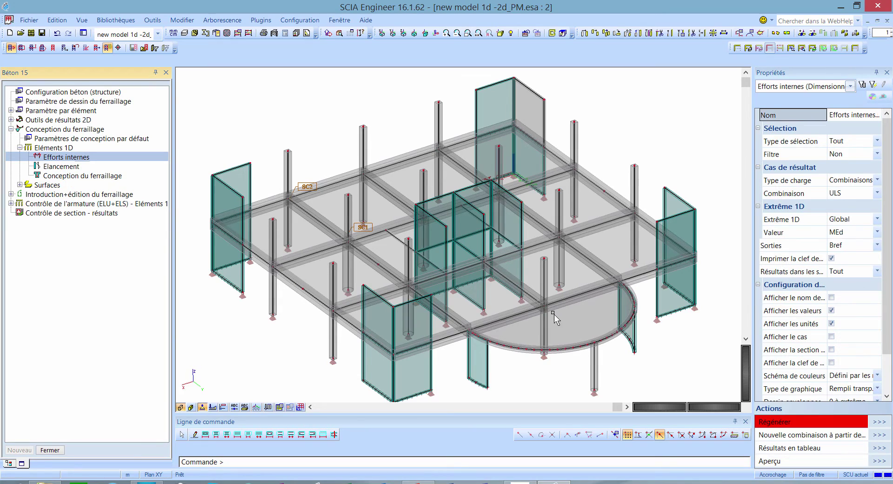
click(881, 422)
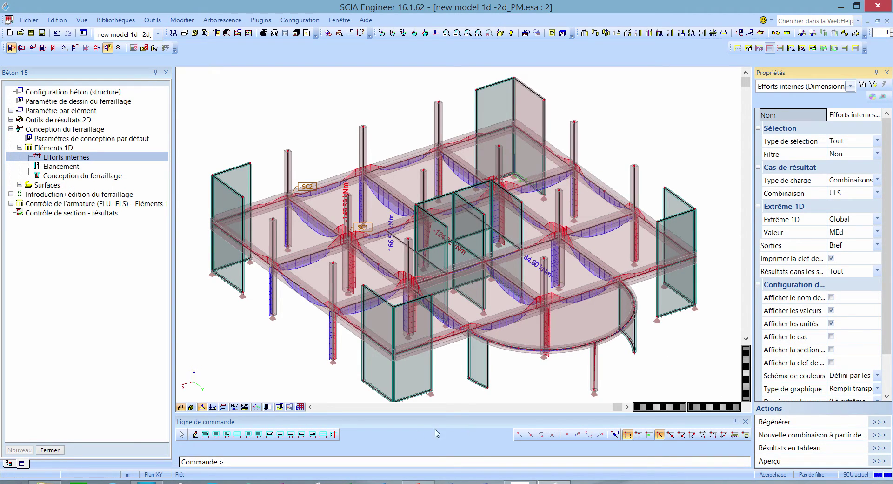
click(183, 407)
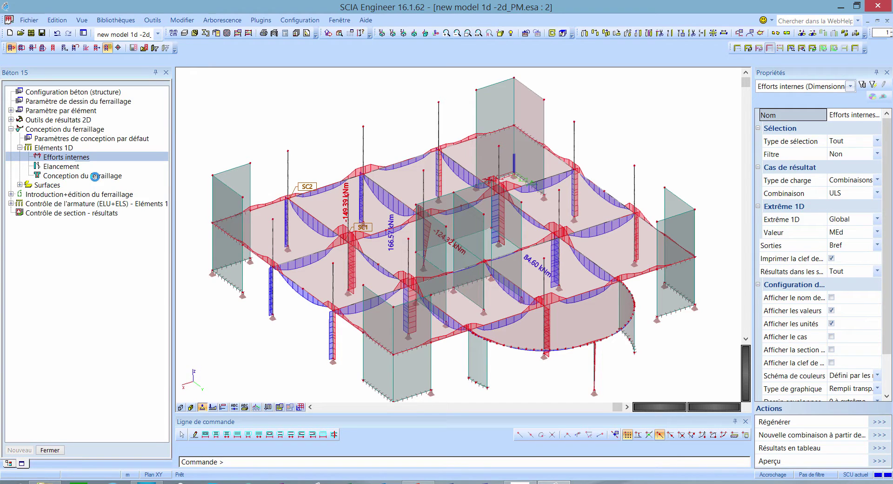
Step: Run the 1D reinforcement design for combination ULS with As,req as the displayed value
click(95, 176)
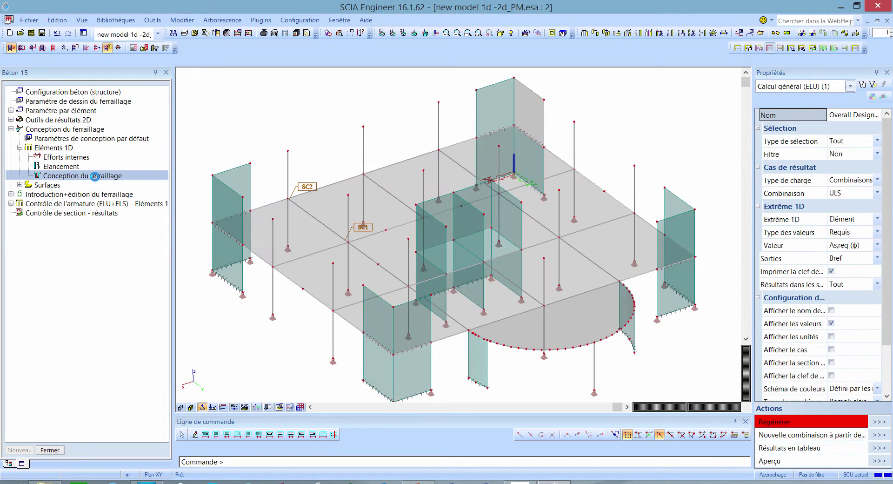
click(850, 249)
click(848, 259)
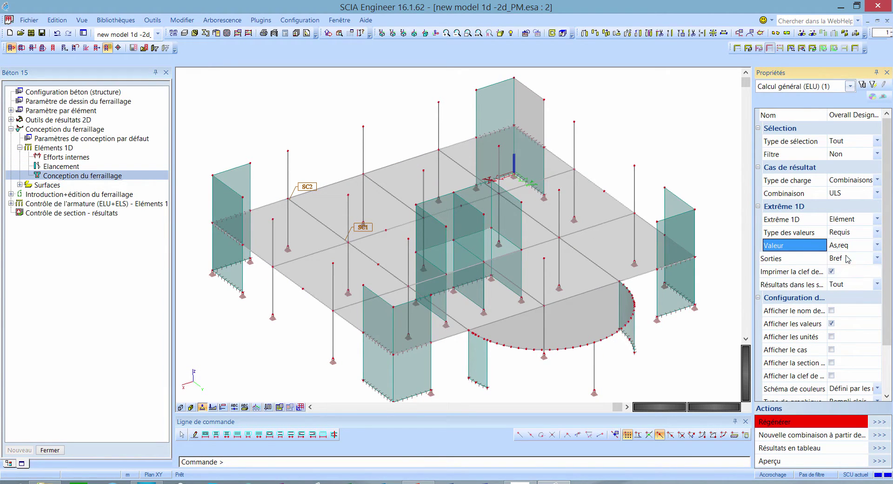
click(879, 421)
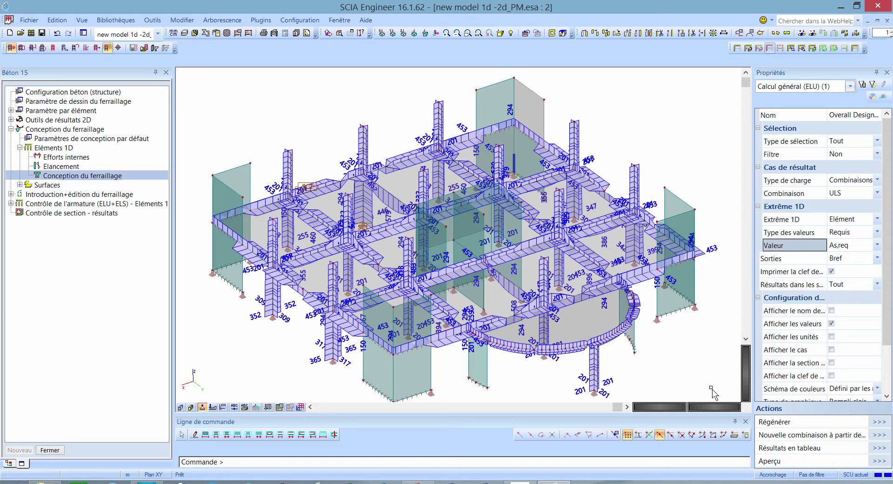
Step: In the concrete configuration, filter for "tor" and set the dimensioning of longitudinal and transverse reinforcement due to torsion to NON
double_click(117, 92)
click(269, 138)
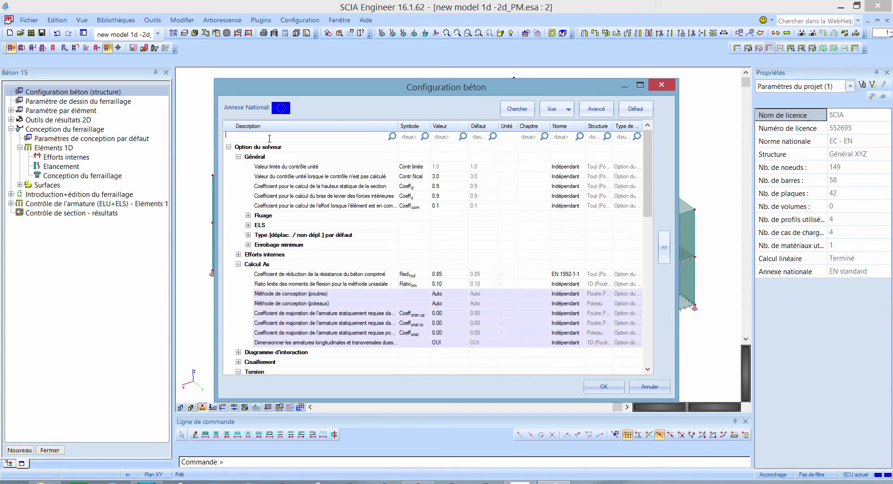
text(tor)
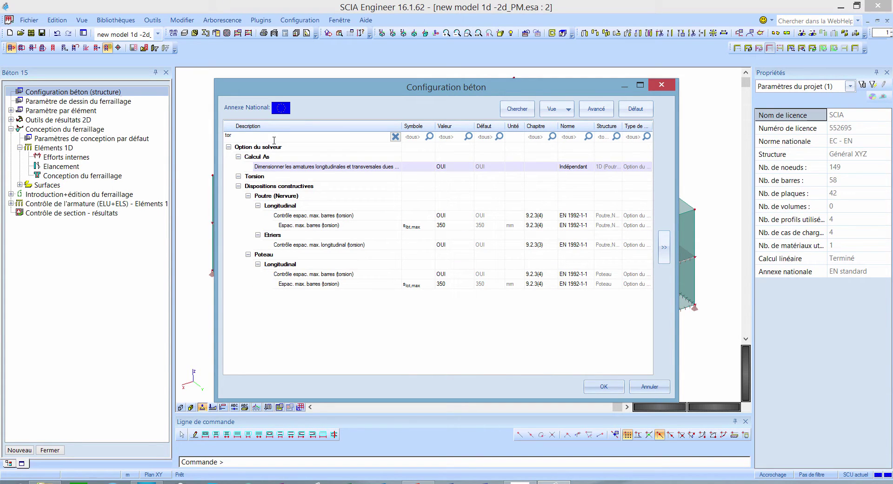
click(450, 167)
click(470, 166)
click(456, 185)
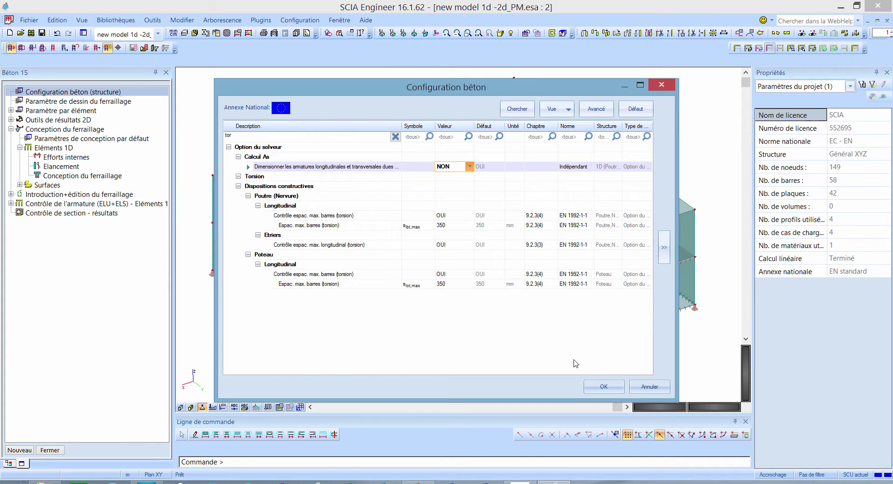
click(605, 387)
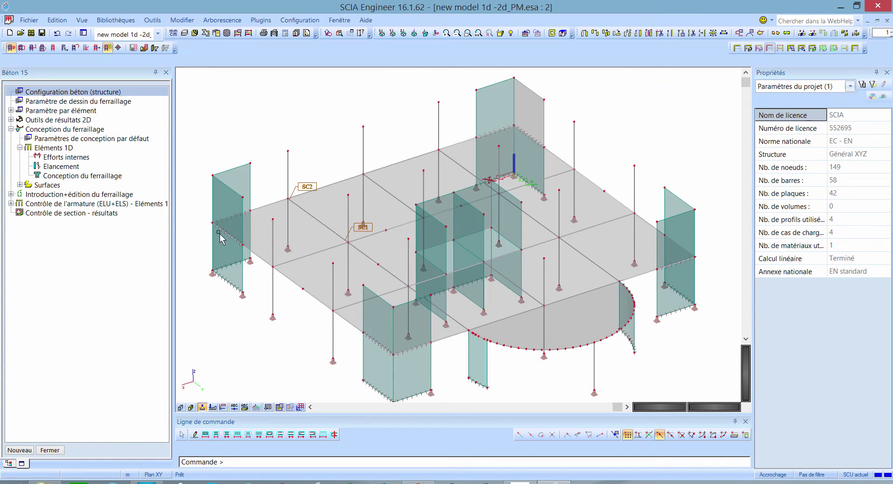
Step: Recalculate the required reinforcement of the 1D members and display it as bars with the value As,req (φ)
click(96, 176)
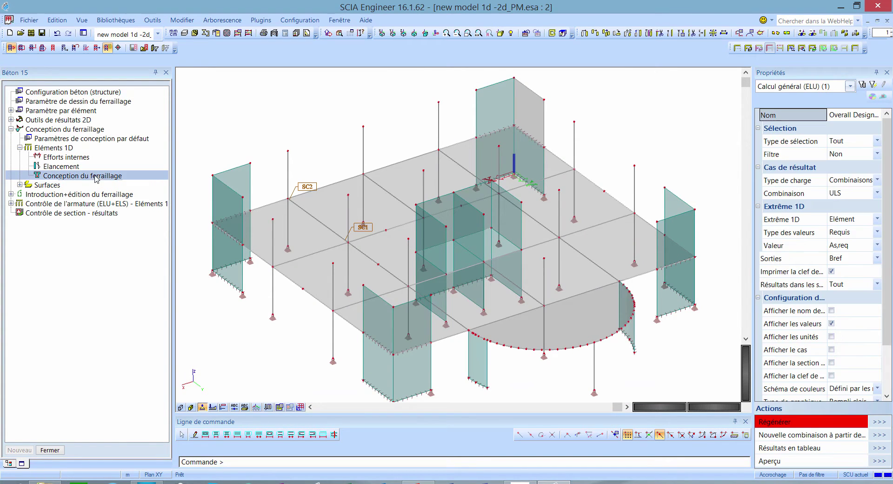
click(878, 423)
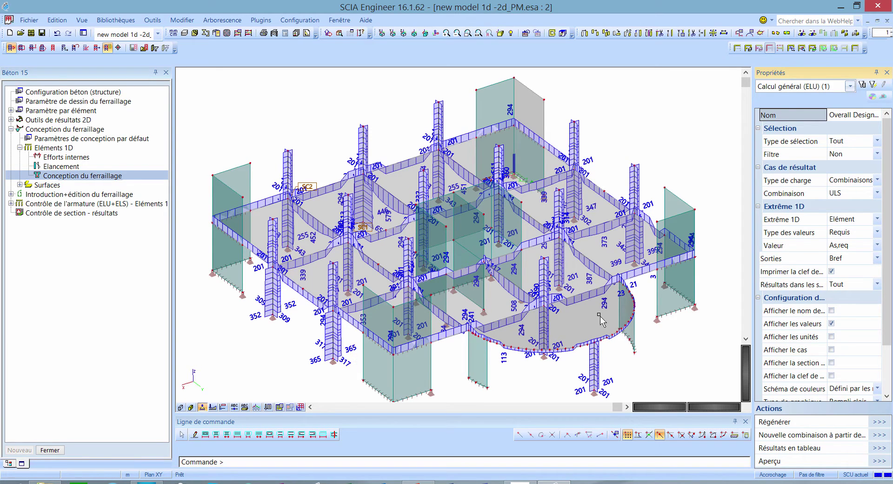
click(846, 245)
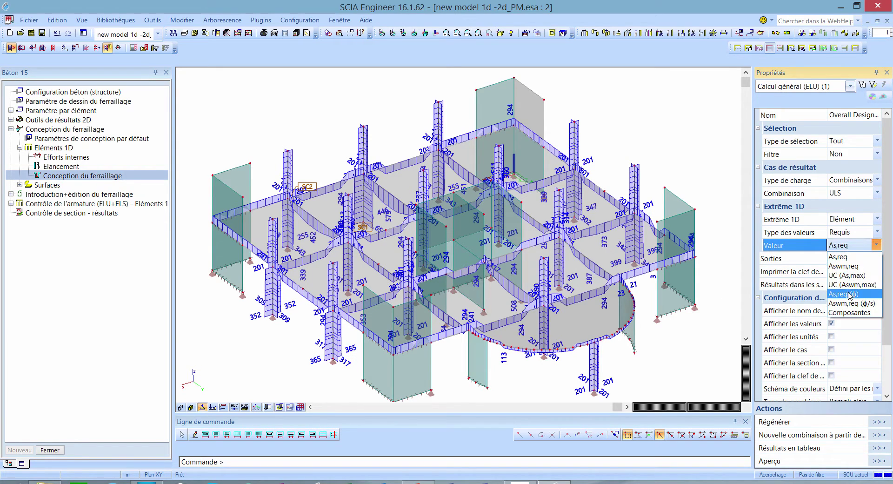
click(851, 296)
click(879, 422)
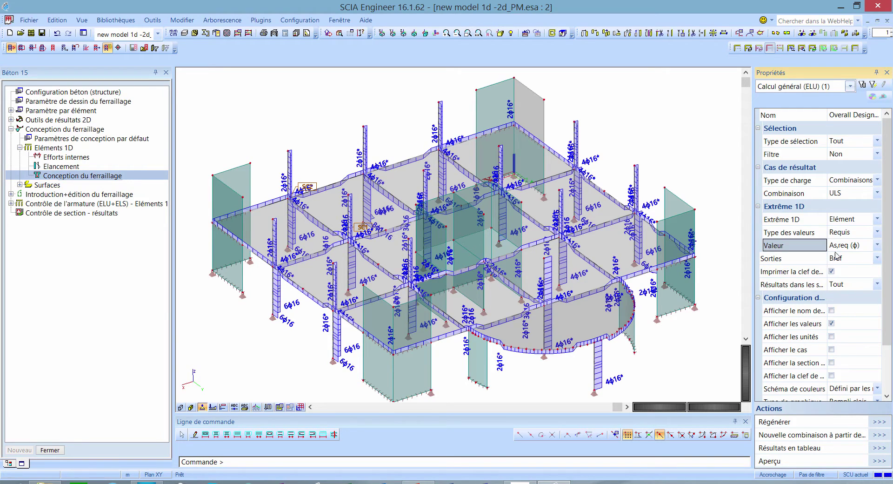
Step: Display the required shear reinforcement Aswm,req for the 1D members
click(850, 246)
click(850, 266)
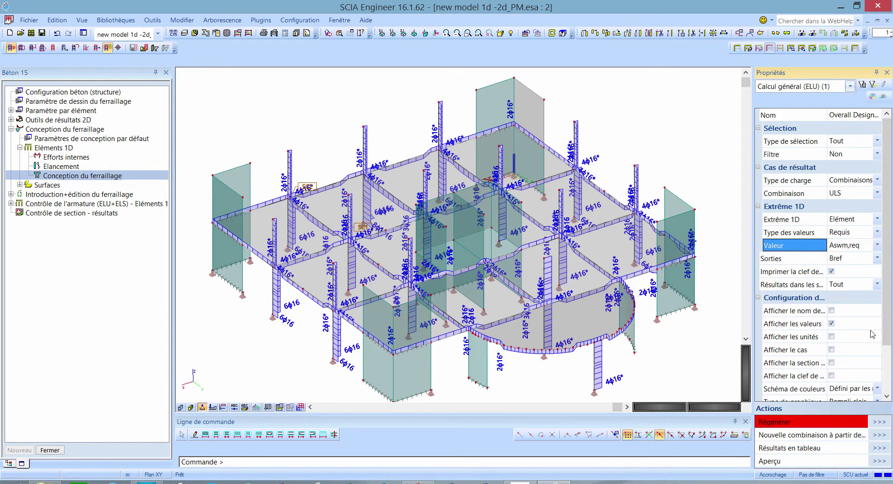
click(884, 422)
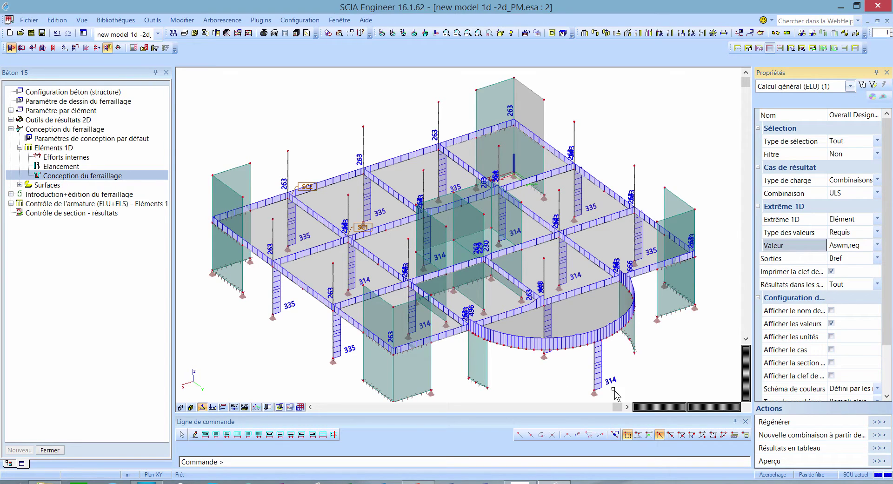
Step: Select all members sharing the type poutre (80) of the front edge beam and show only those beams in the model
click(446, 344)
click(774, 86)
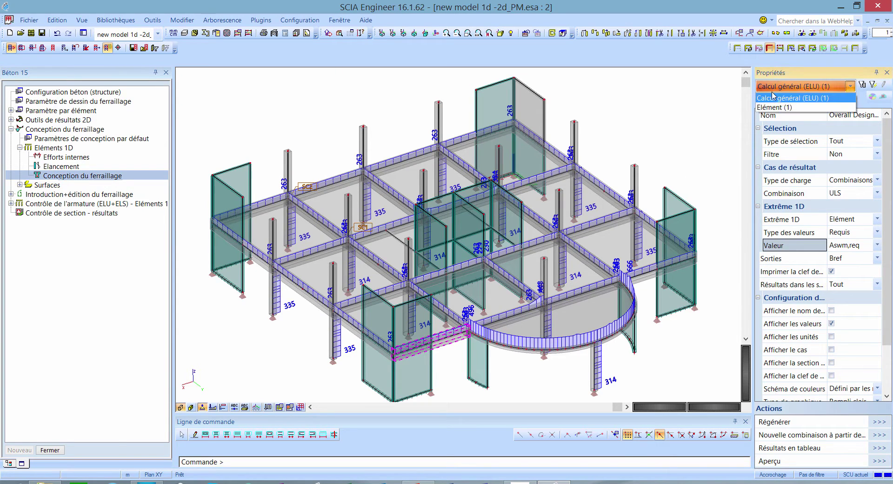
click(775, 100)
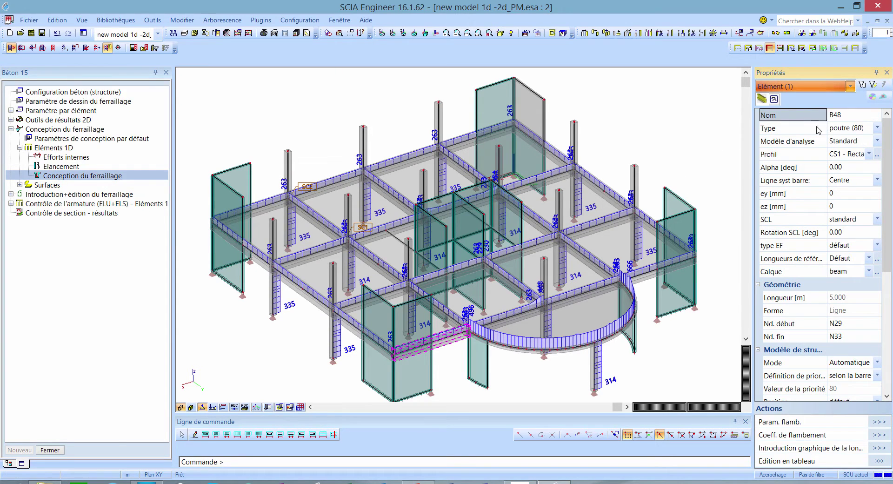
click(873, 86)
click(770, 48)
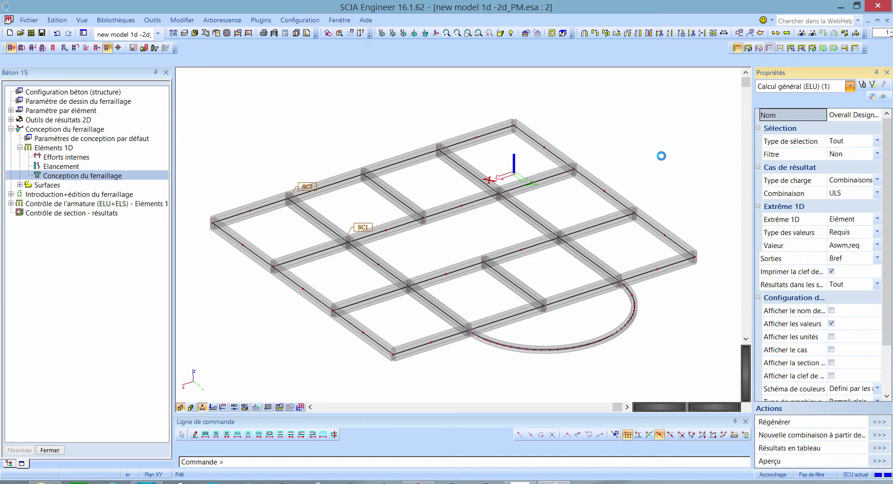
Step: Open the default design parameters and browse the reinforcement templates available for rectangular beam sections
click(140, 139)
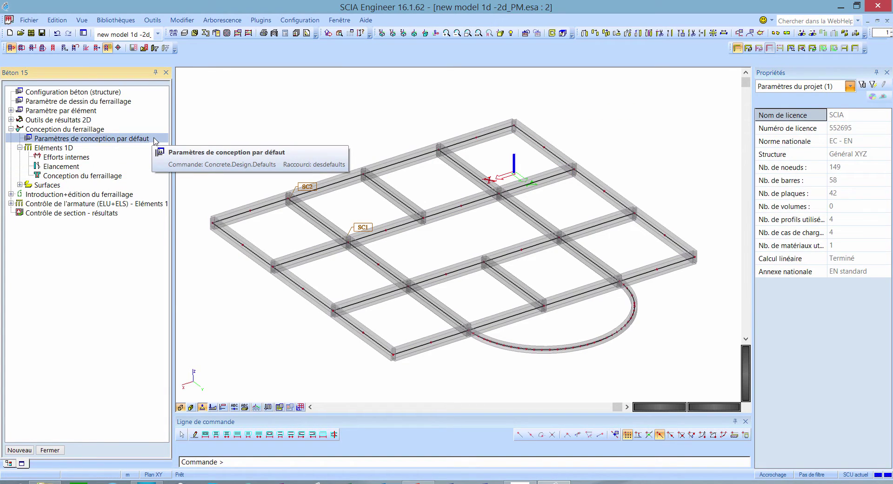
double_click(140, 139)
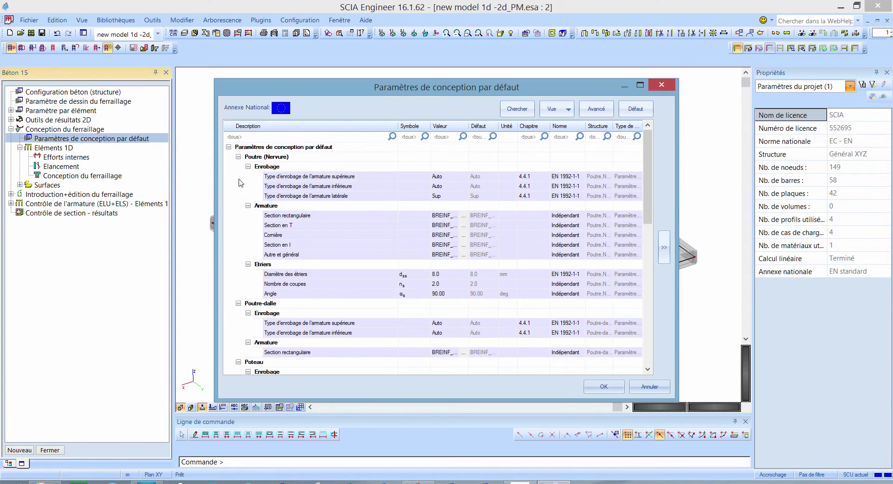
click(411, 215)
click(455, 215)
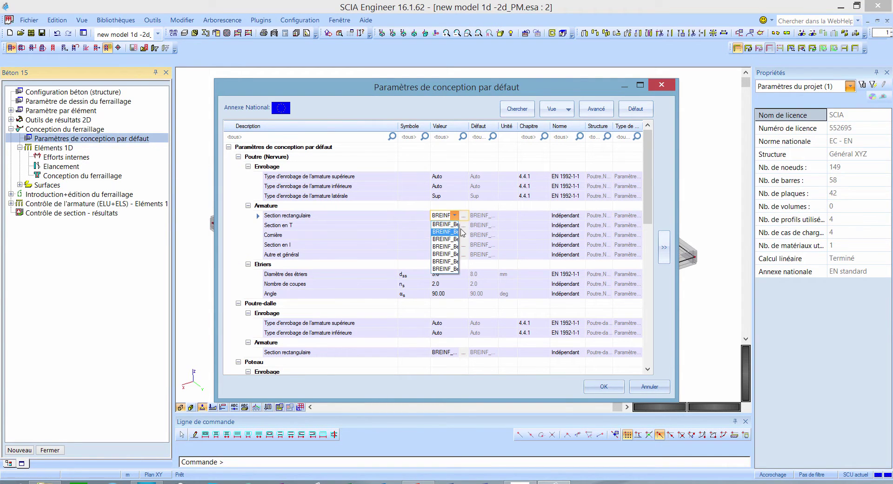
click(464, 217)
click(465, 218)
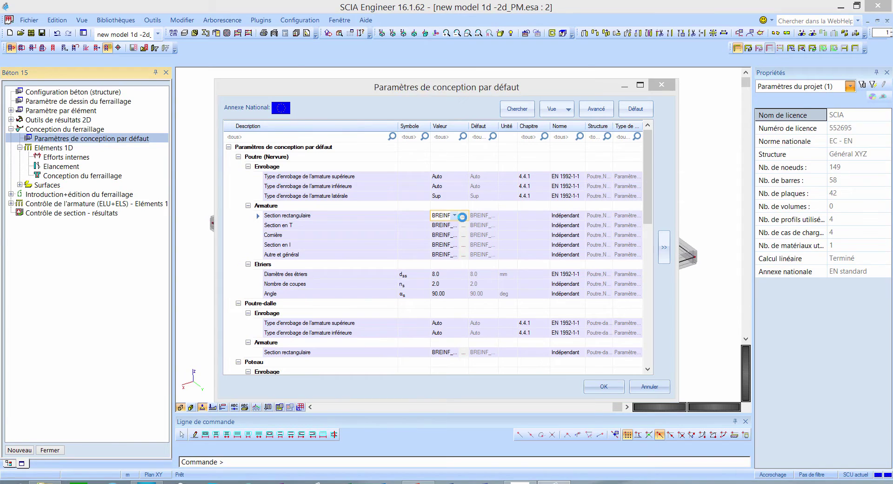
click(354, 114)
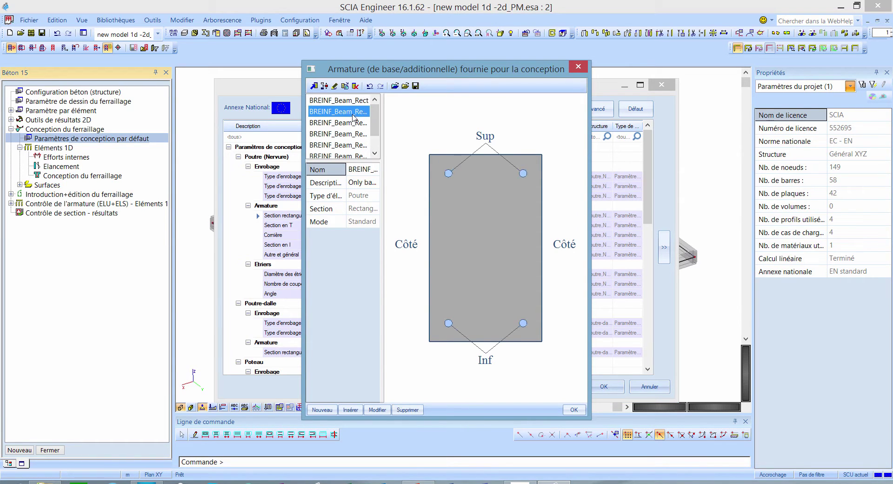
key(Down)
key(Down)
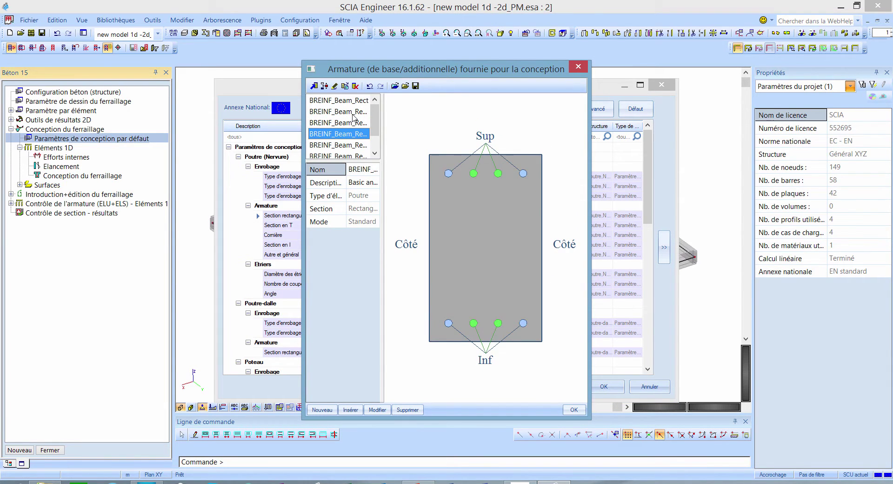
Step: Examine the additional reinforcement types for the upper edge in the beam template with two additional bars per face
click(377, 410)
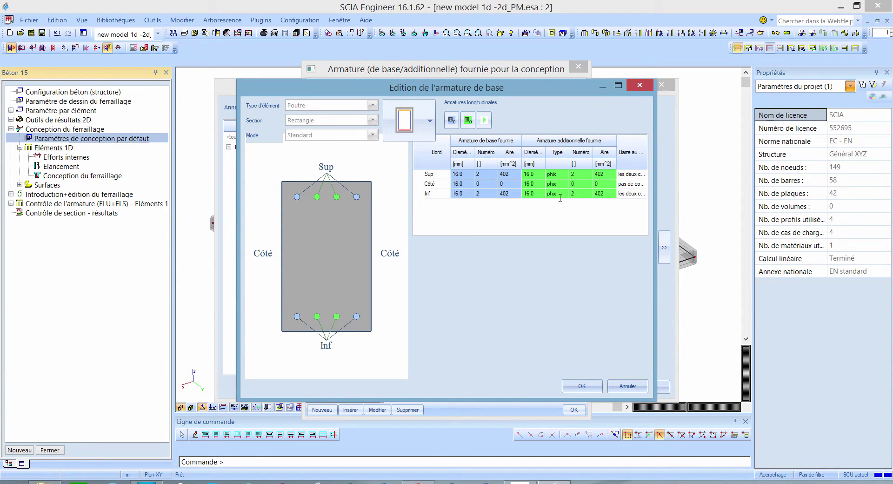
click(562, 174)
click(565, 173)
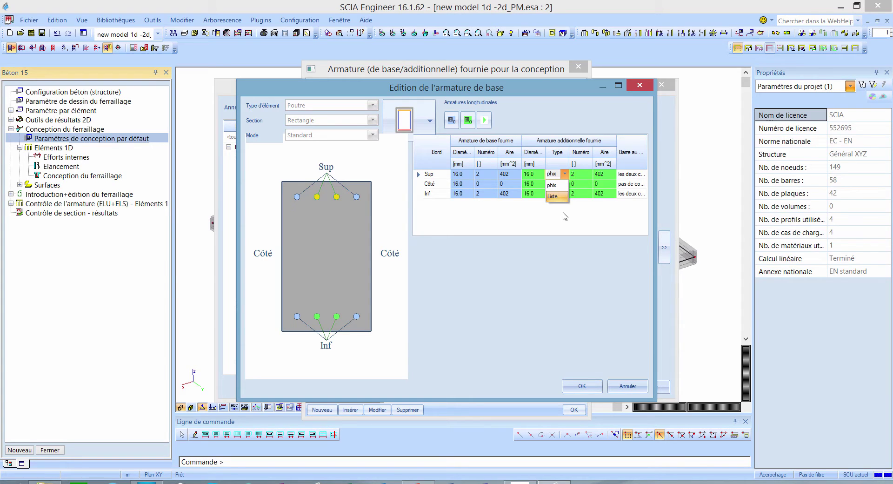
click(565, 217)
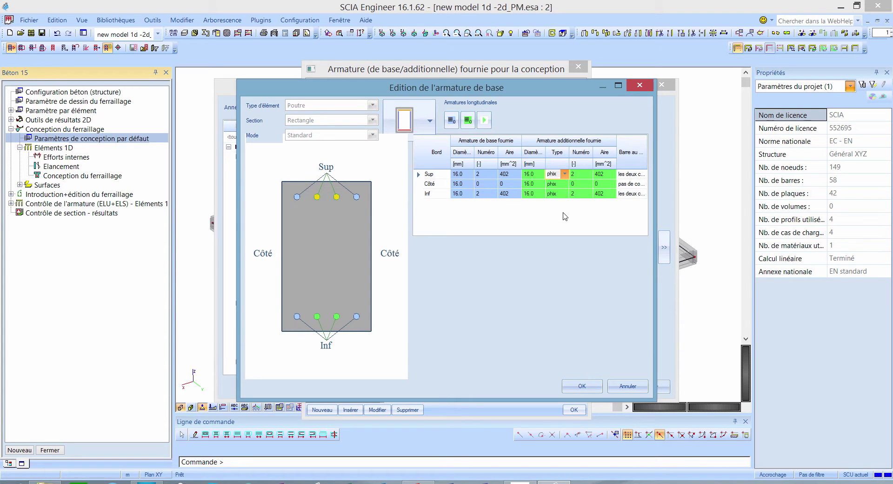
click(587, 383)
Step: Assign the template with only basic reinforcement to rectangular beam sections in the default design parameters
click(344, 112)
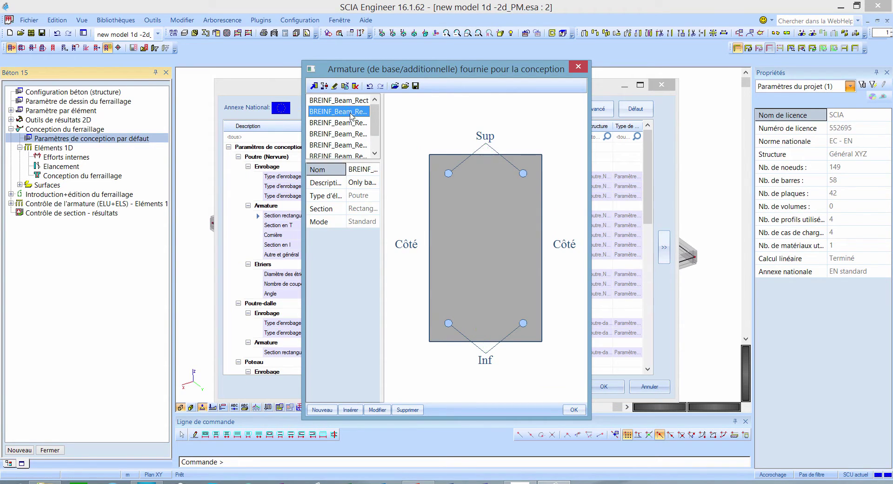
click(570, 410)
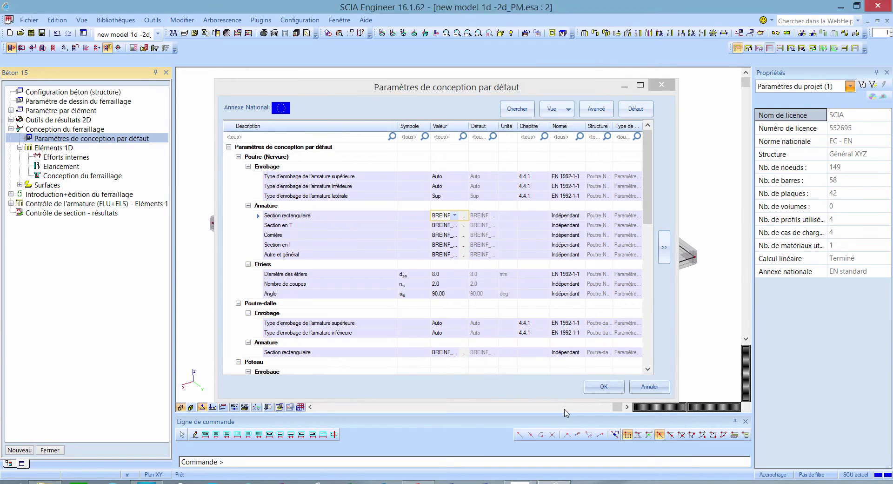
click(595, 386)
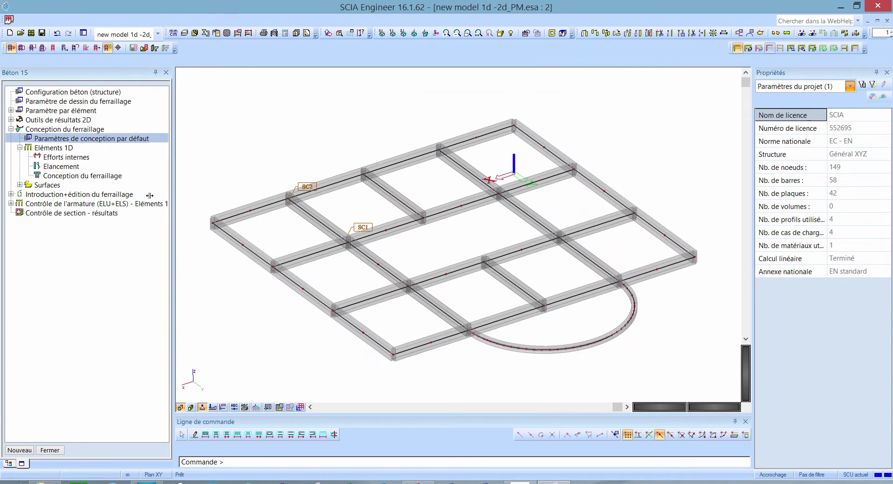
Step: Display the provided longitudinal reinforcement area from the 1D reinforcement design, with value type Fourni and value As,prov
click(82, 176)
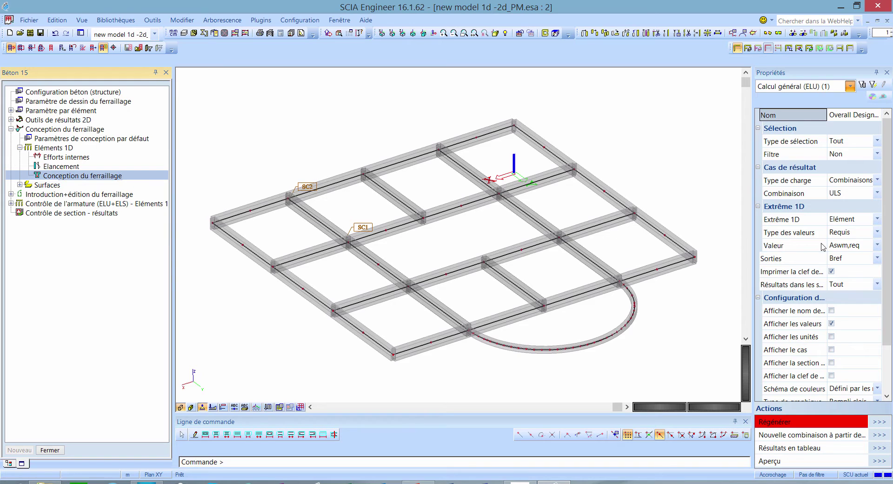
click(850, 232)
click(850, 233)
click(849, 251)
click(850, 248)
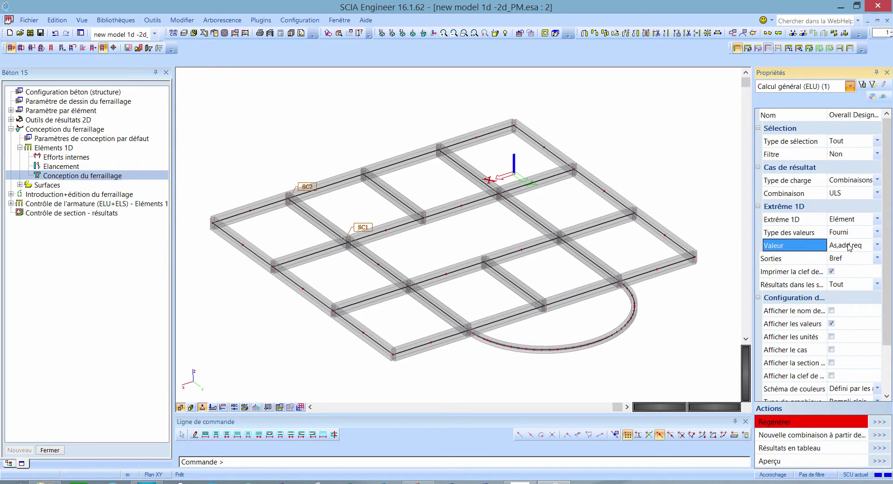
click(850, 246)
click(852, 266)
click(879, 423)
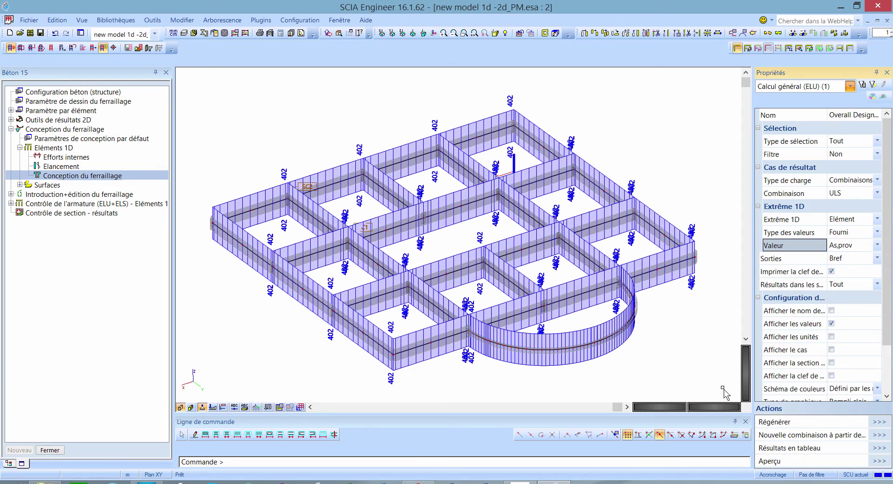
Step: Display the provided reinforcement as bar numbers and diameters using the value As,prov (φ)
click(864, 245)
click(868, 294)
click(856, 422)
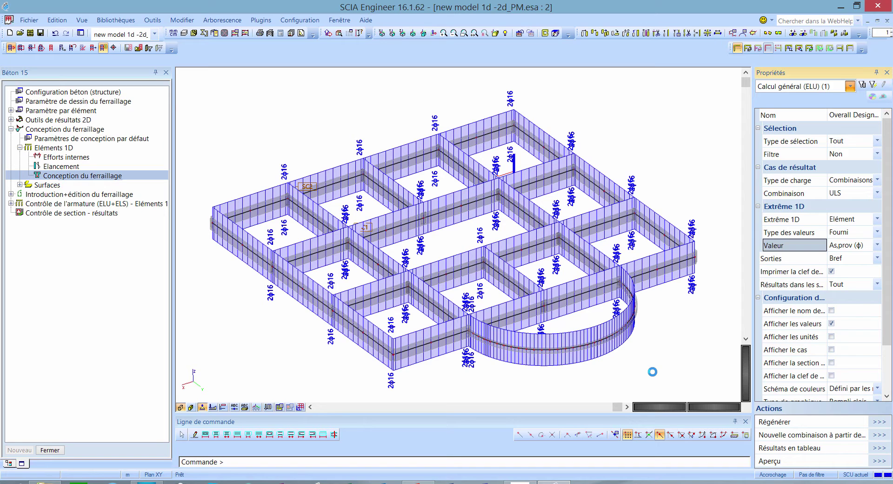
Step: Display the unity check of provided against required reinforcement, UC (As,req), on all beams
click(852, 245)
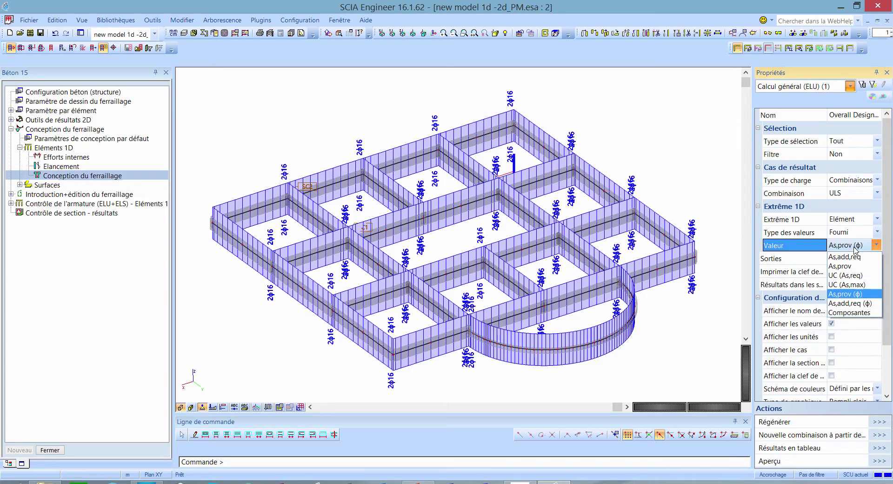
click(866, 276)
click(883, 422)
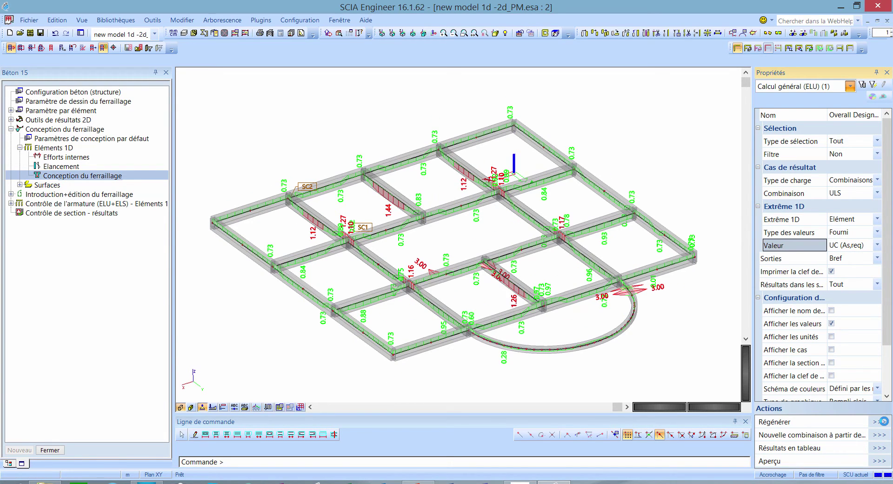
Step: Select the short secondary beam B57 and regenerate the UC (As,req) diagram for the current selection only
ctrl+right_drag(357, 361, 393, 270)
click(361, 268)
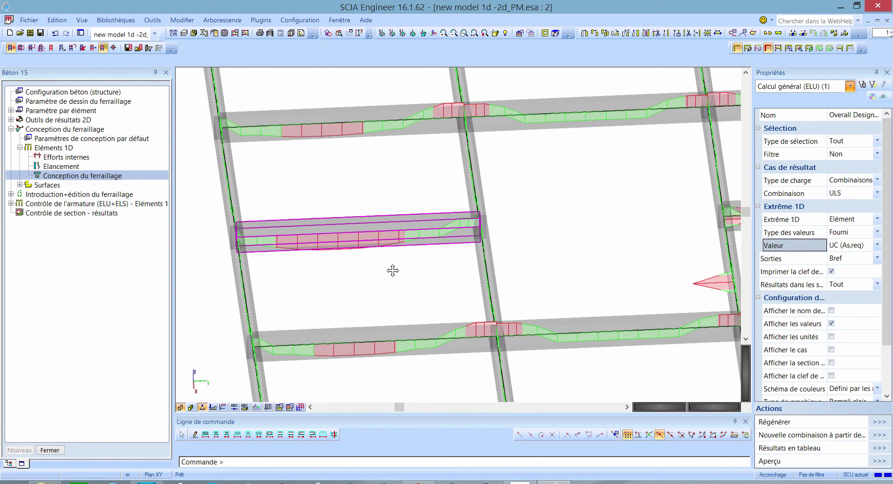
click(845, 141)
click(846, 141)
click(838, 155)
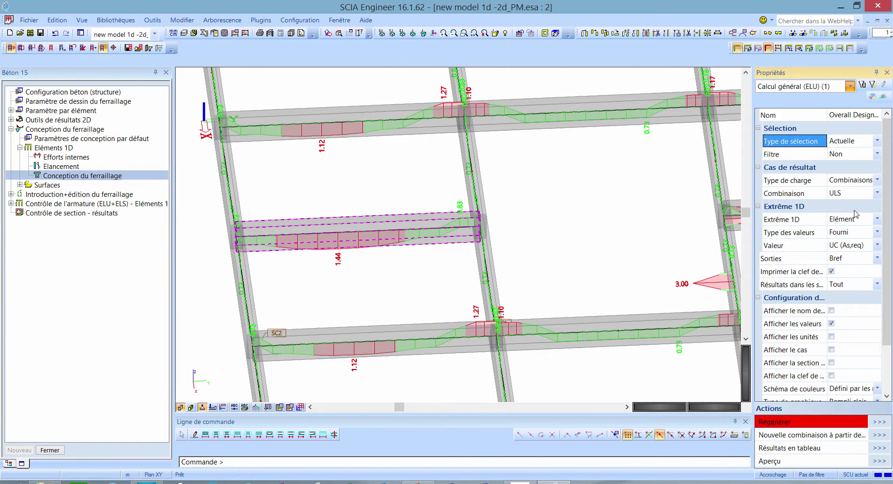
click(880, 421)
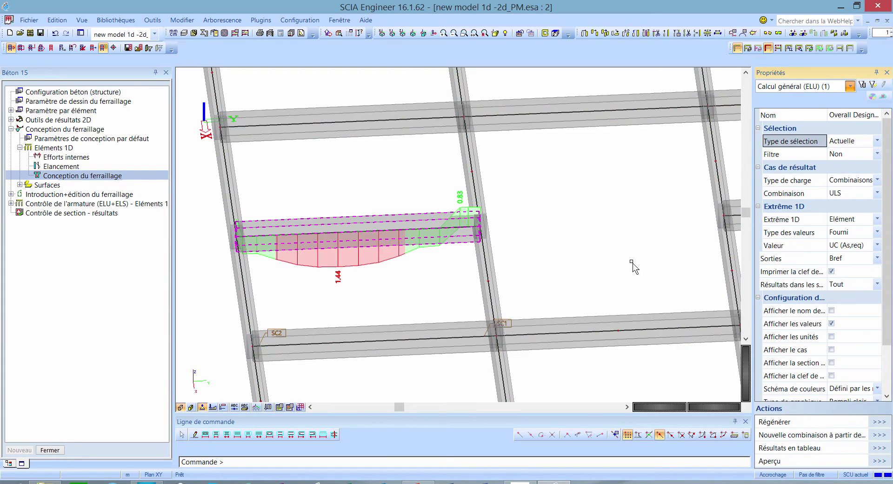
Step: Show the results table for beam B57 and examine the calculation note of its section at dx 0.000 m
right_click(546, 52)
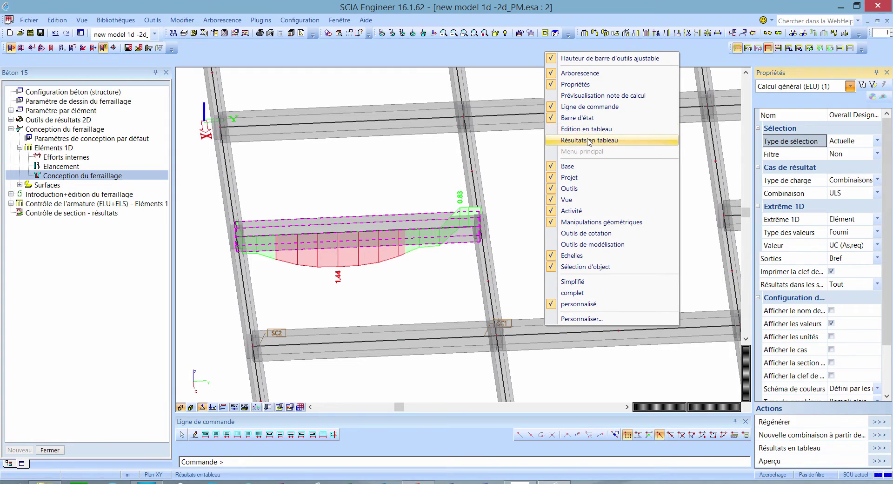
click(589, 141)
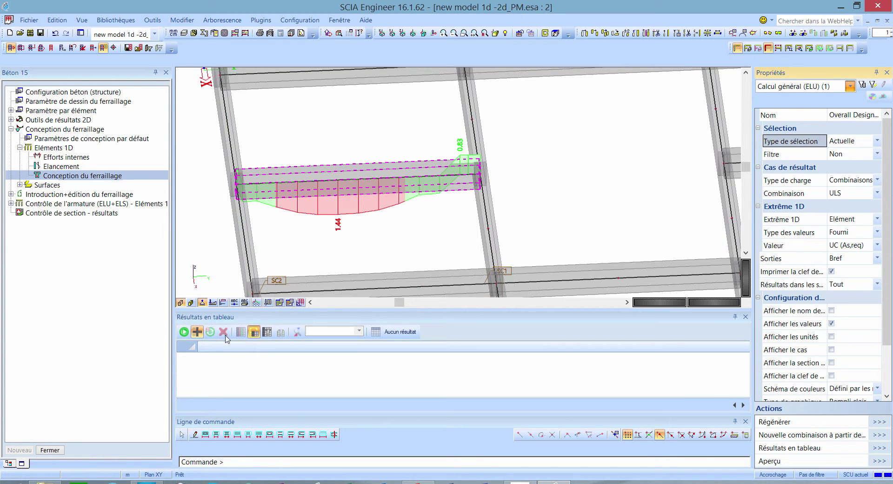
click(184, 332)
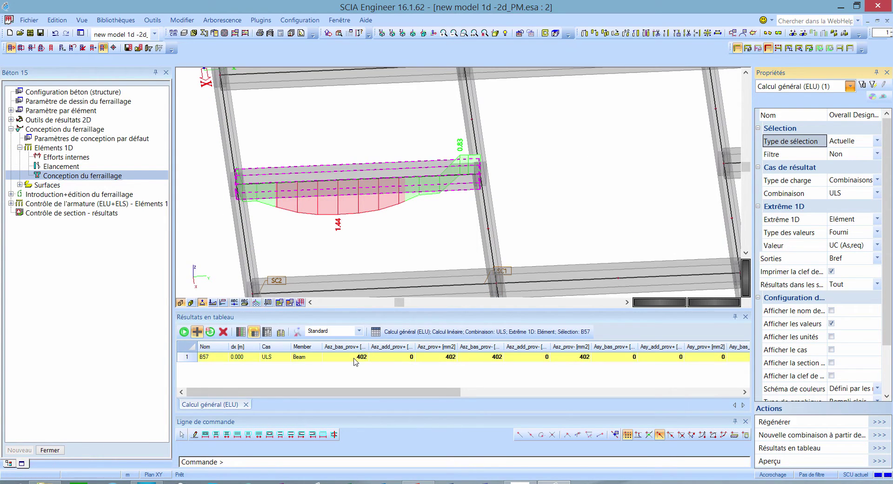
click(354, 358)
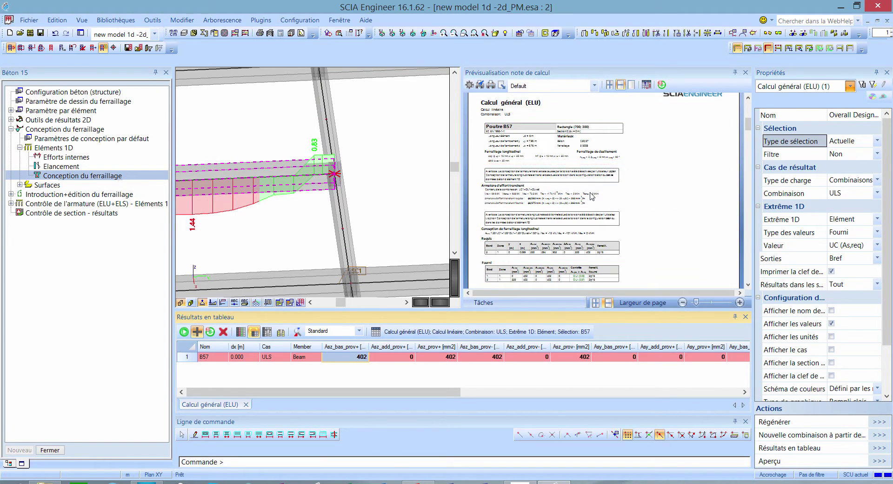
drag(696, 303, 706, 302)
scroll(691, 263, down, 10)
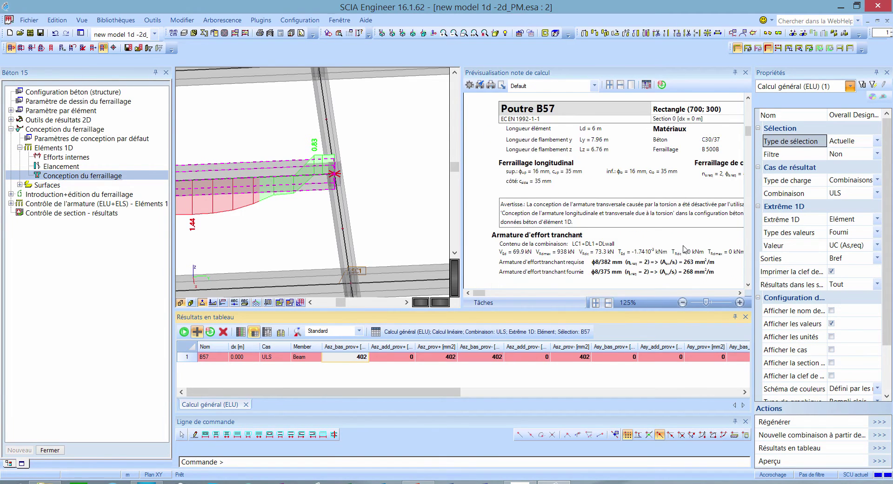
scroll(686, 254, down, 6)
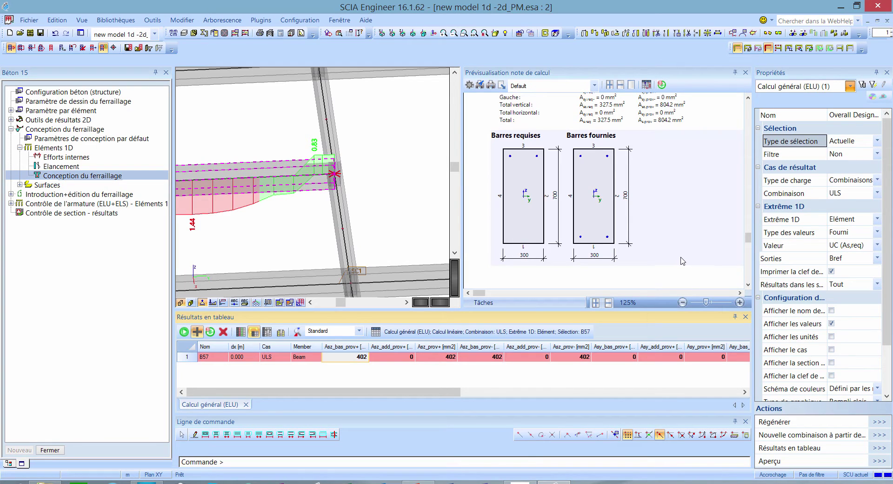
Step: Set the 1D extreme to Section and regenerate both the diagram and the results table for beam B57
click(854, 219)
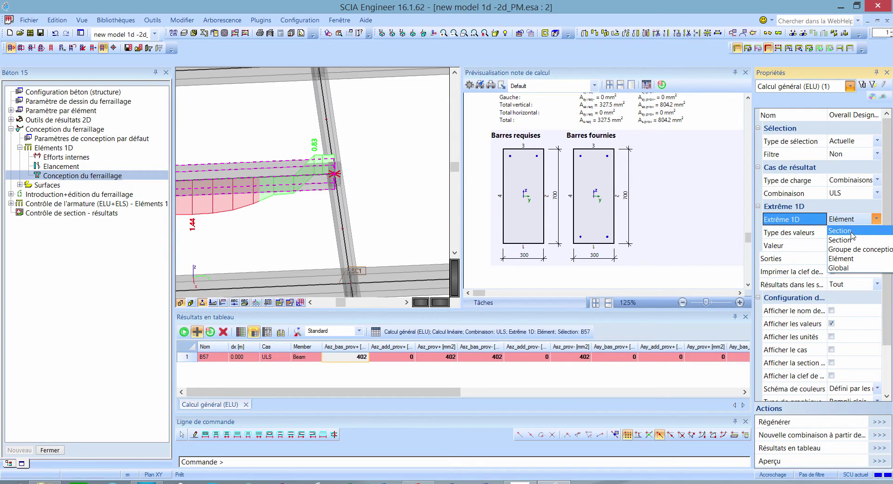
click(852, 231)
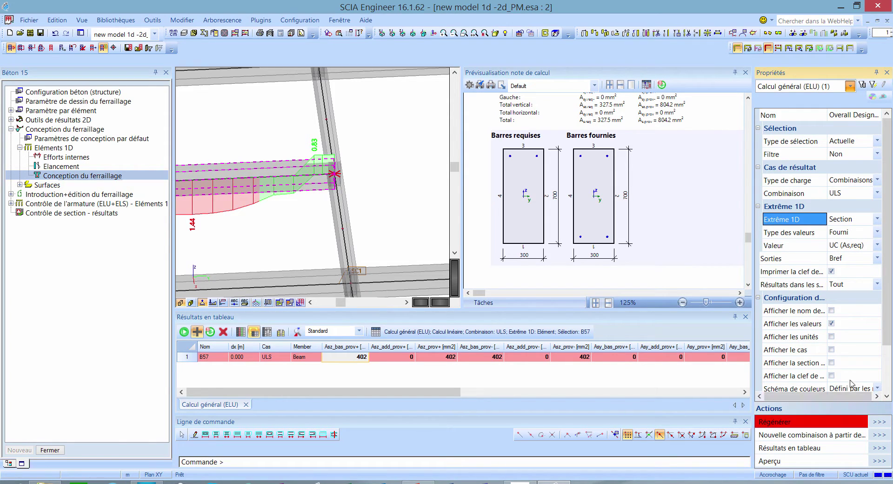
click(879, 422)
click(187, 334)
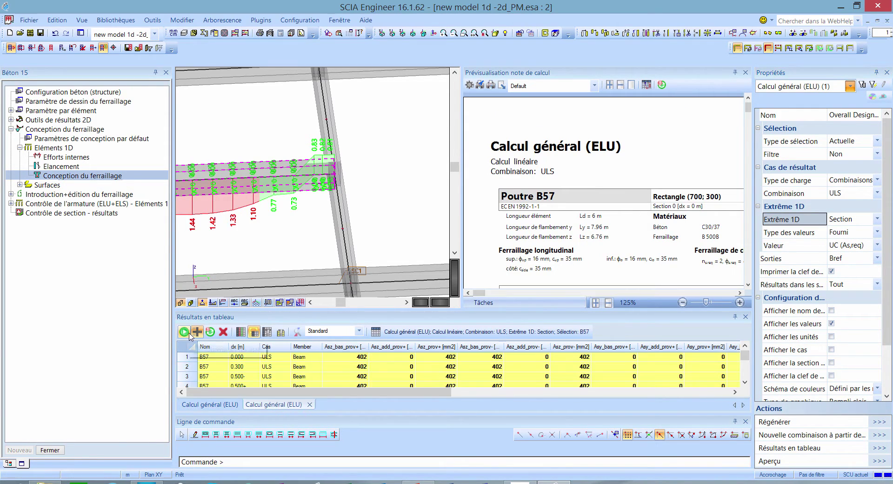
Step: Examine the calculation note of beam B57 at dx 4.000 m, comparing the required and provided longitudinal reinforcement
middle_drag(336, 250, 434, 243)
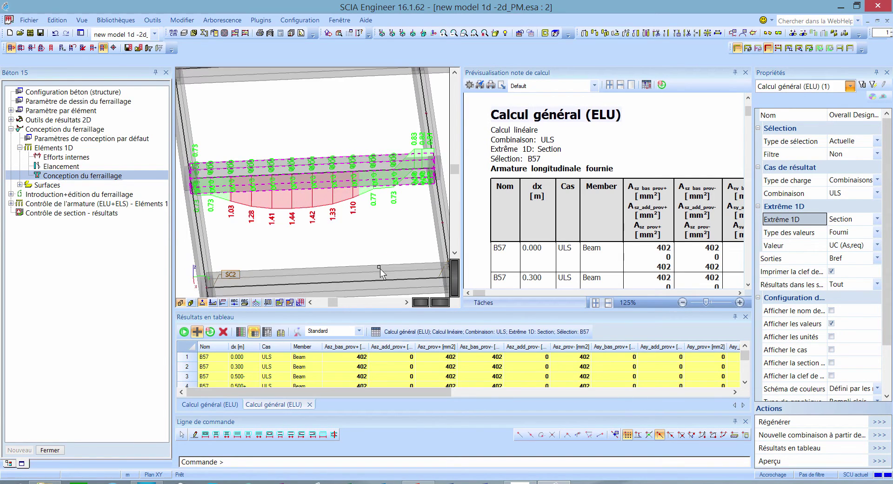
scroll(251, 378, down, 1)
scroll(262, 375, down, 2)
scroll(247, 380, down, 2)
click(350, 367)
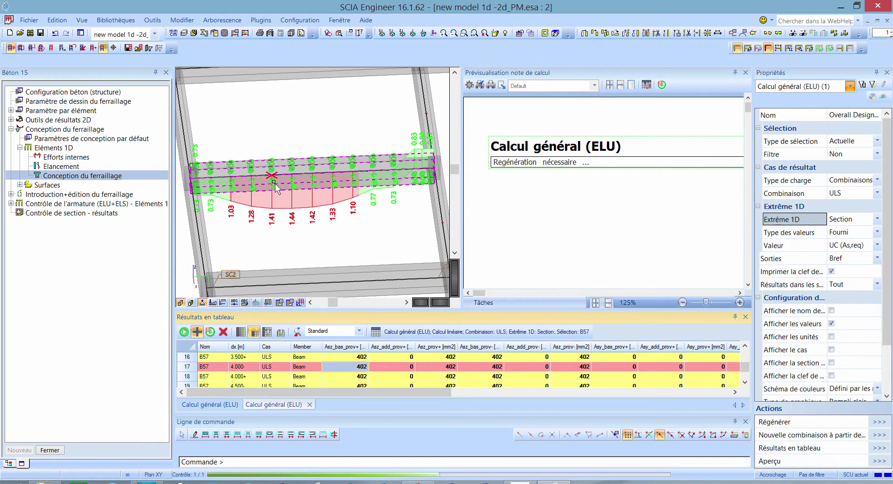
scroll(485, 212, down, 8)
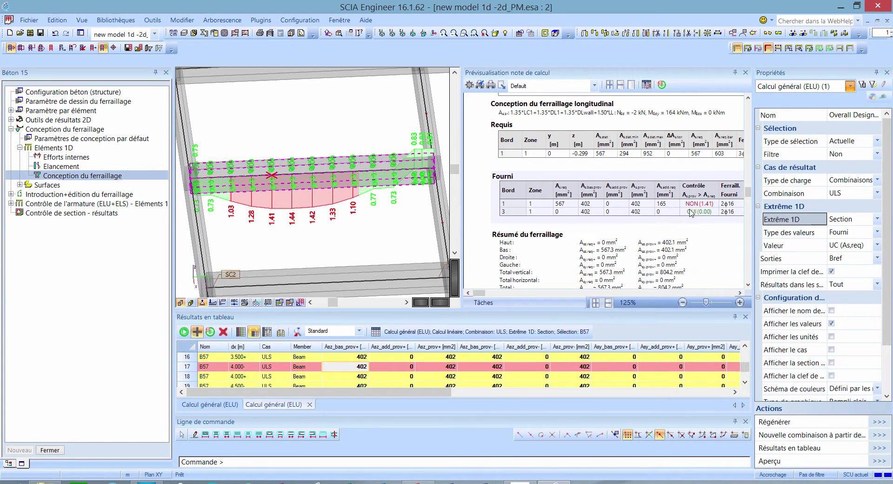
scroll(717, 246, down, 5)
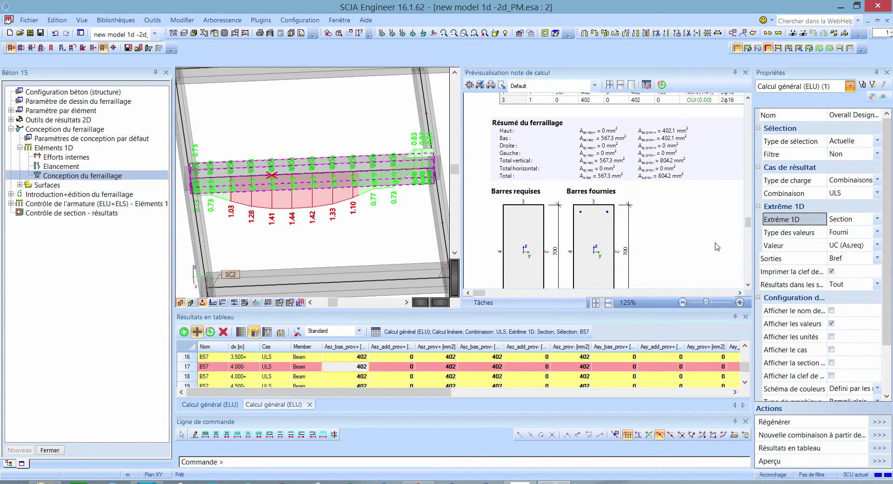
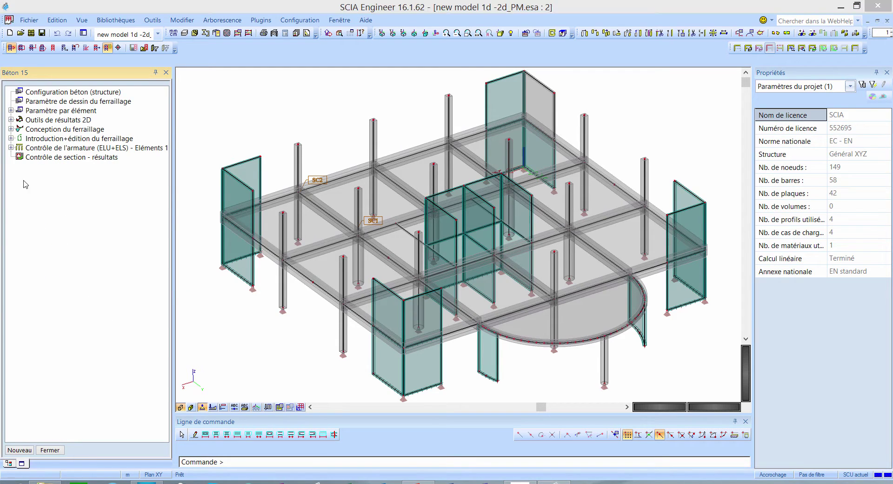
Step: Display the internal forces MEd of the 1D reinforcement check on all members for the ULS combination
click(10, 148)
click(57, 157)
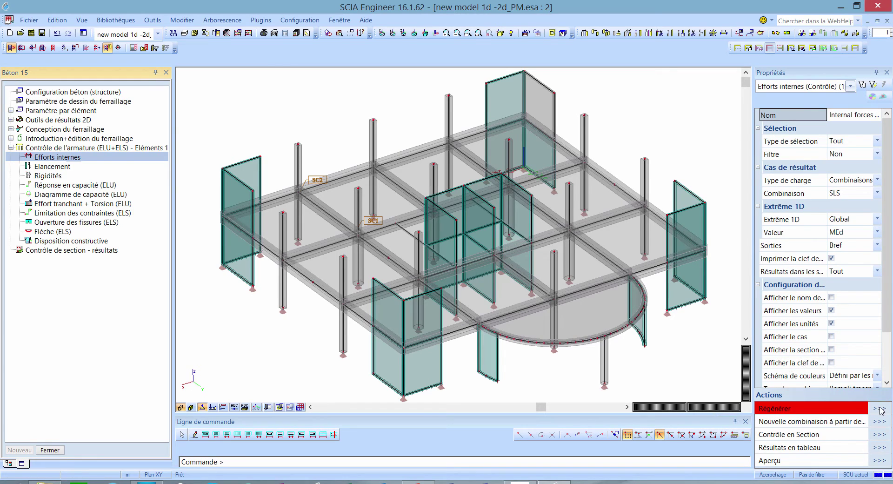
click(848, 194)
click(850, 214)
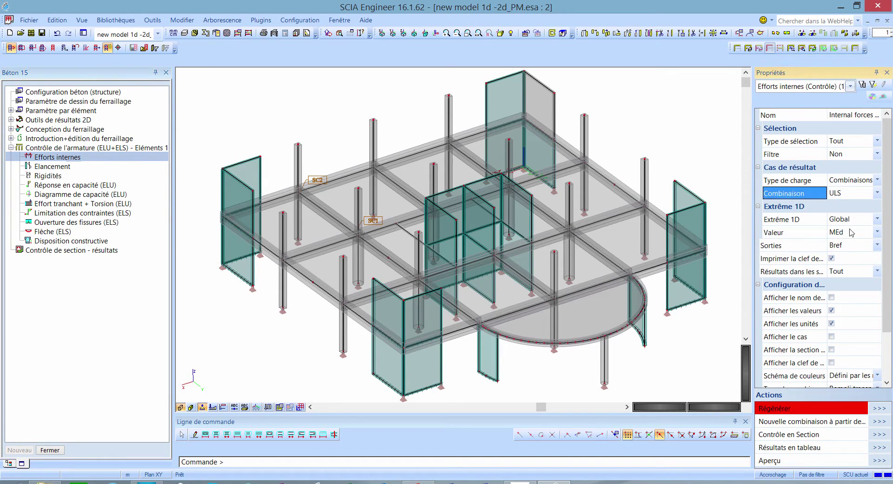
click(885, 409)
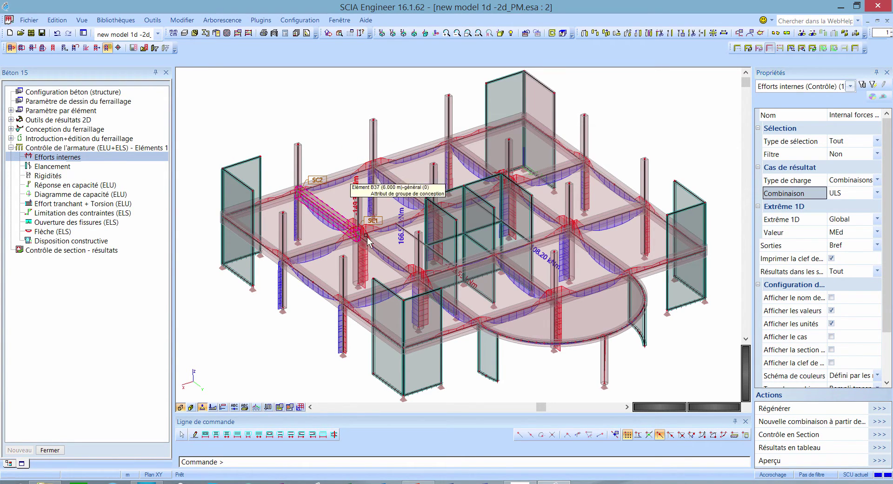
Step: Select the three aligned beams running through SC2 and SC1, show only them, and view them in elevation
click(412, 279)
click(467, 308)
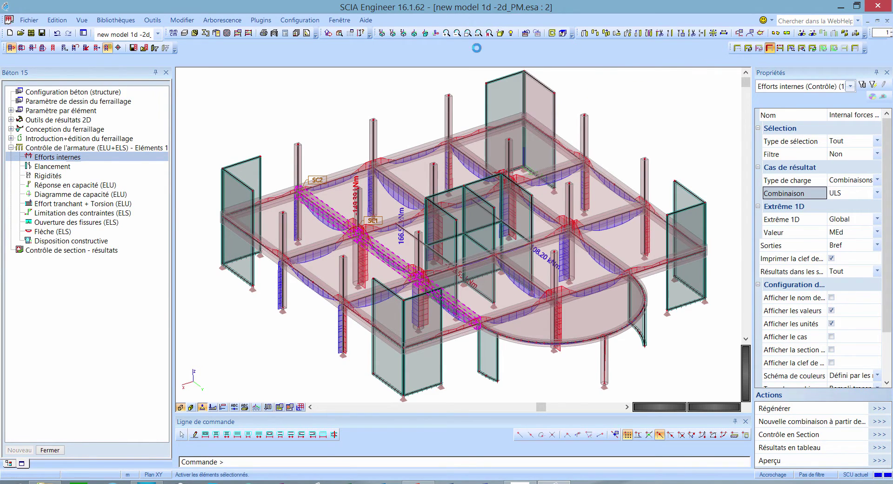
click(738, 48)
click(382, 33)
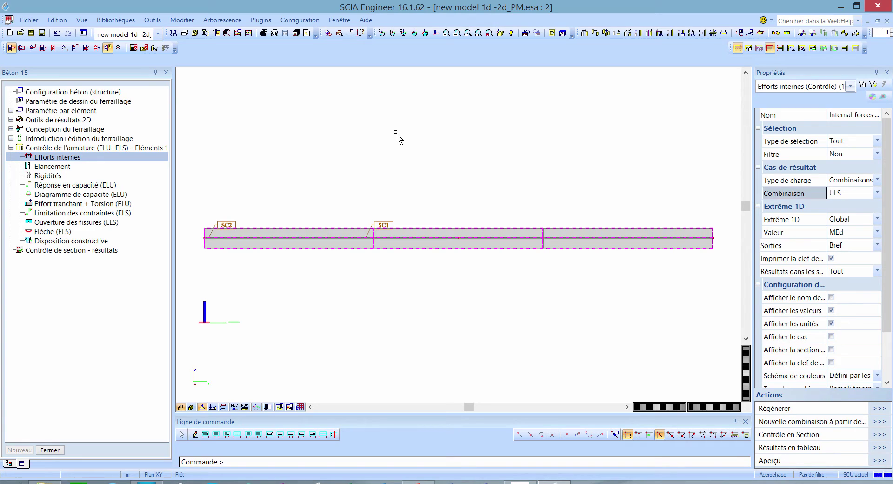
Step: Open the section check for a new section on beam B37 at dx 3.5 m
click(880, 435)
click(280, 240)
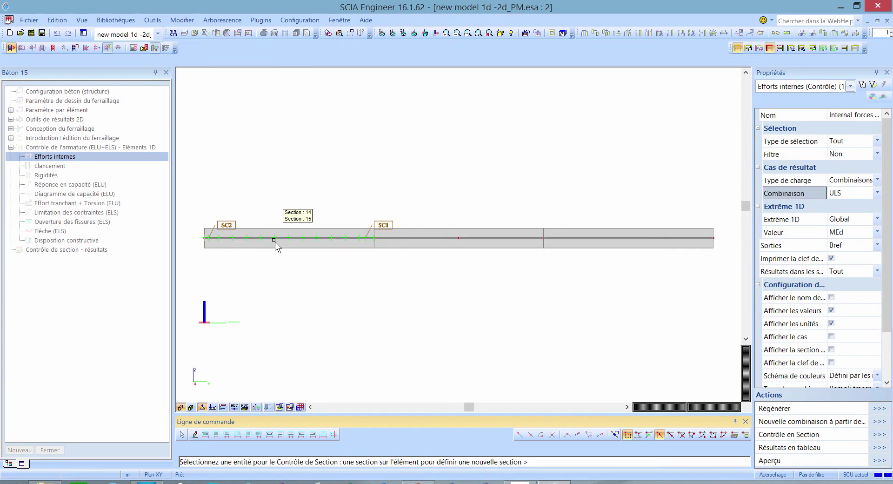
click(275, 242)
click(289, 267)
click(394, 272)
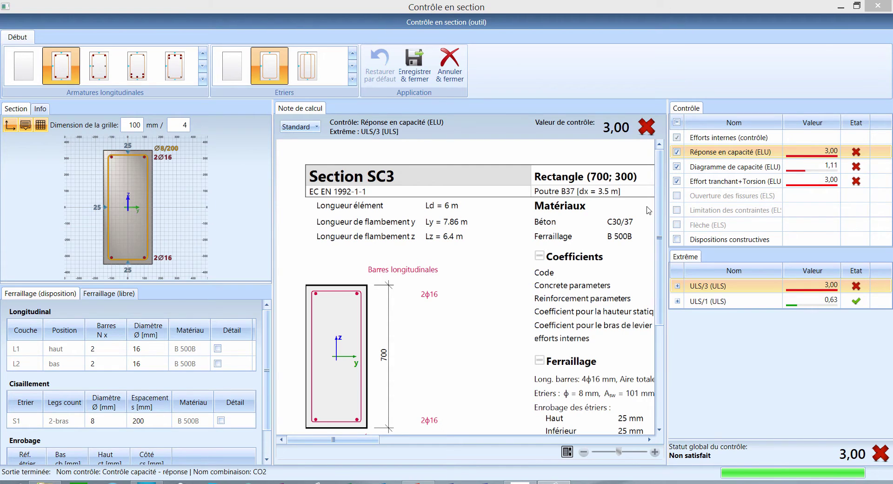
Step: Turn off the capacity response, capacity diagram and shear+torsion checks and run only Dispositions constructives
click(677, 152)
click(678, 167)
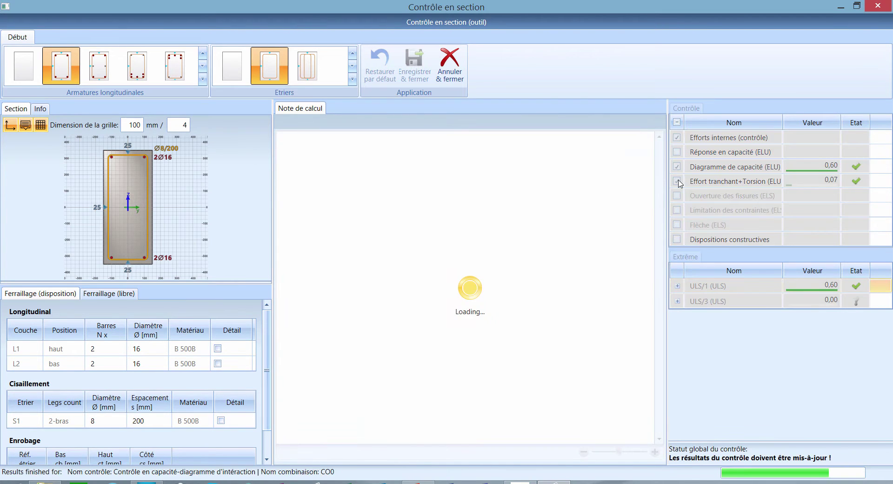
click(677, 239)
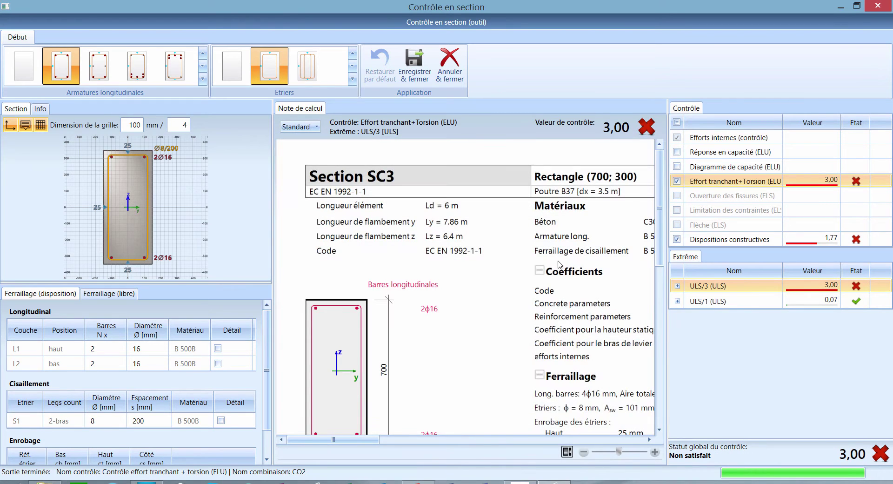
click(677, 181)
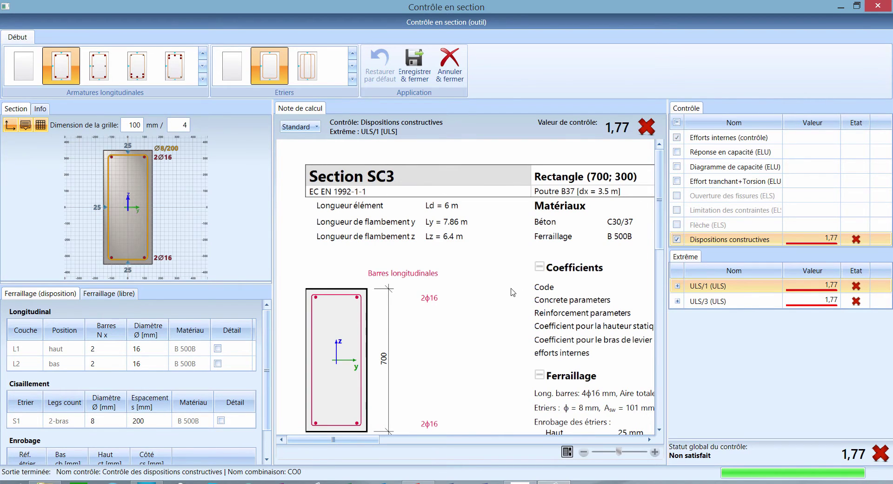
Step: Apply the longitudinal template with two bottom rows of 2Ø16 and 3Ø16, plus Ø12 upper and side bars
click(202, 79)
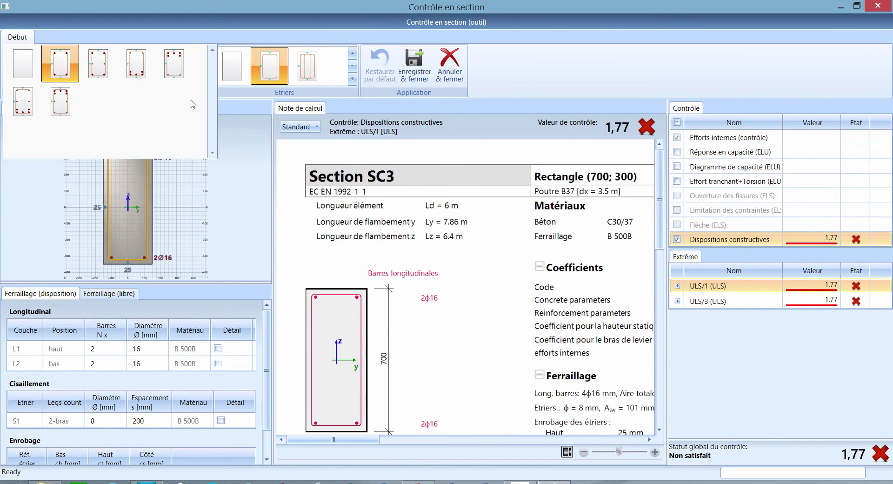
click(31, 112)
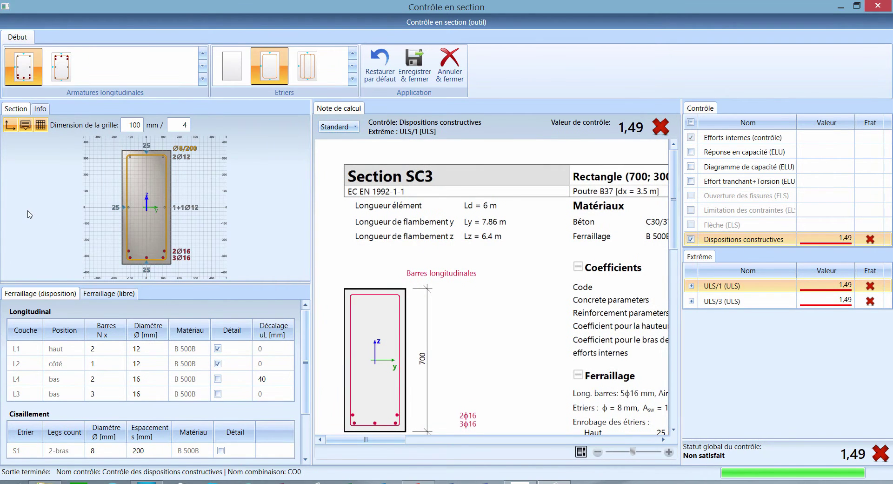
Step: Check the detailing tables in the calculation note and set the offset of bottom layer L4 to 55 mm
scroll(503, 356, down, 5)
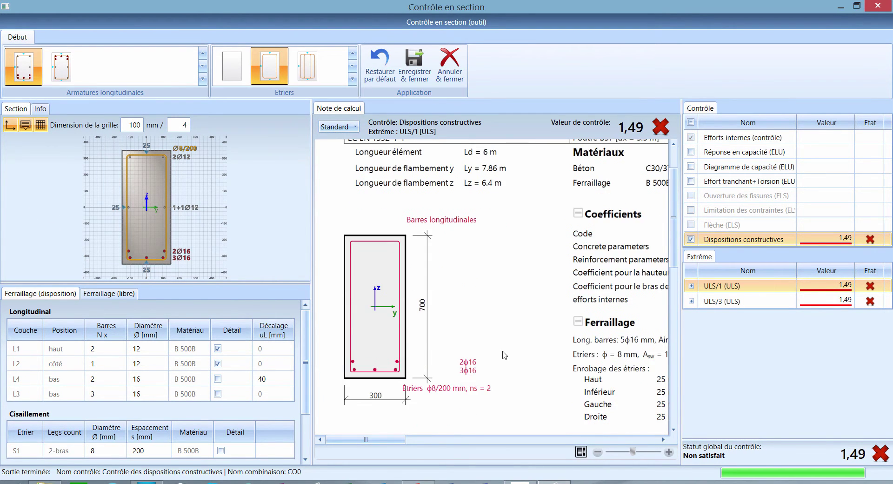
scroll(503, 355, down, 2)
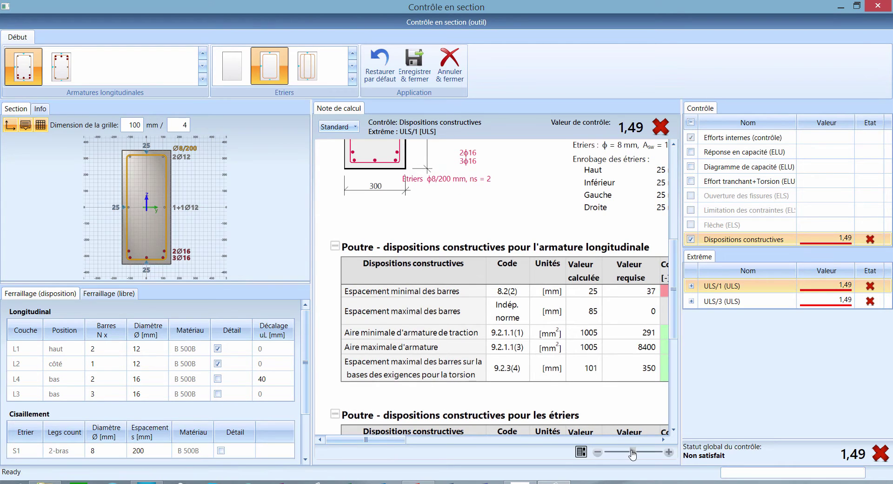
drag(633, 454, 627, 453)
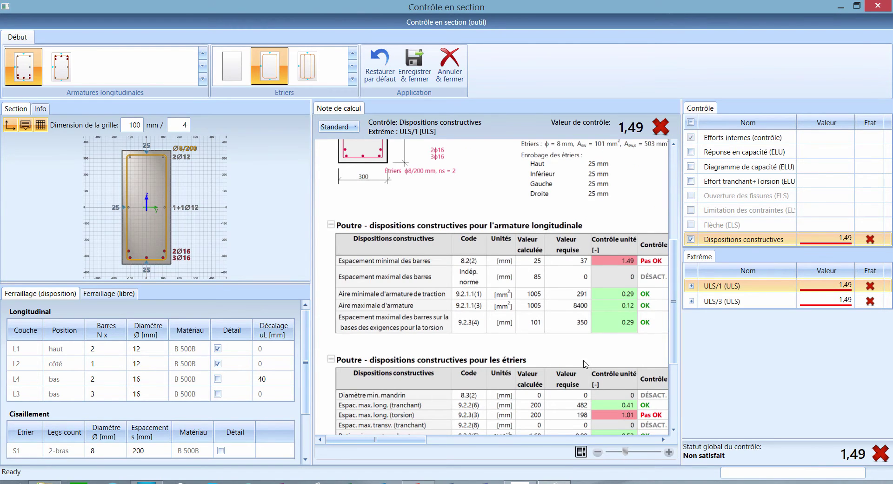
scroll(573, 351, down, 1)
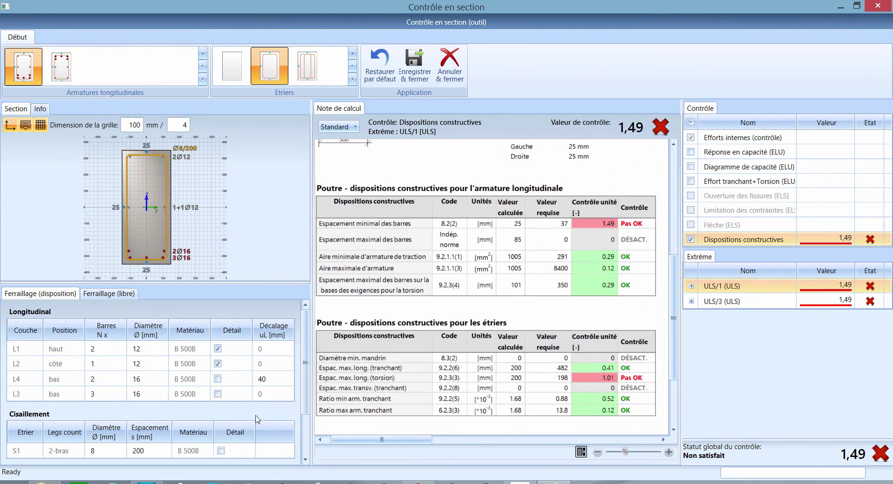
click(281, 379)
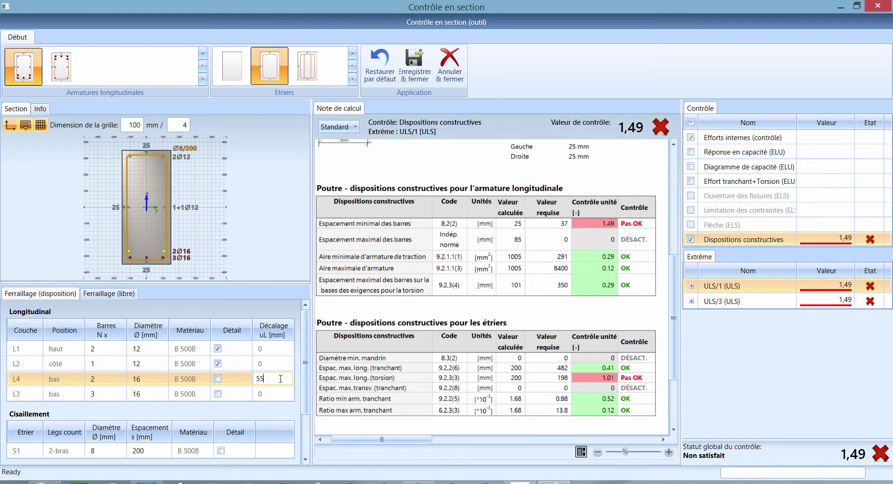
key(Return)
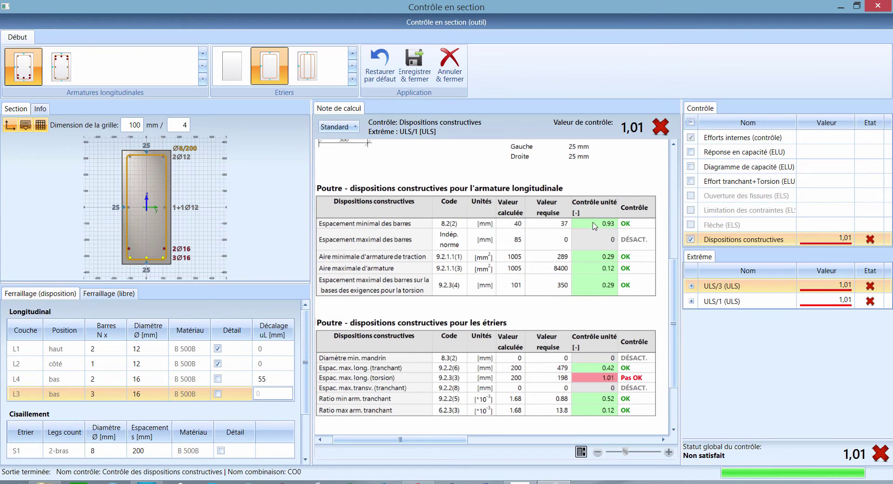
Step: Set the bar diameter of bottom layers L4 and L3 to 14 mm and reduce layer L3 to 2 bars
click(151, 382)
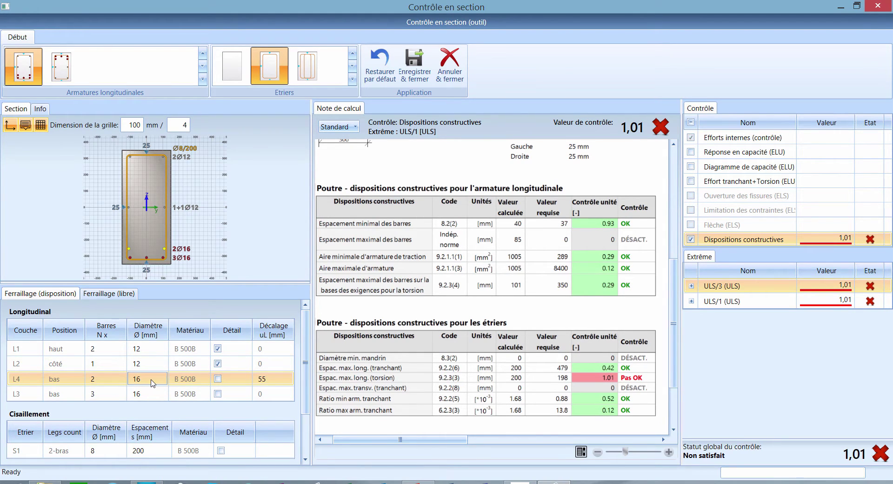
click(152, 380)
click(154, 395)
text(1)
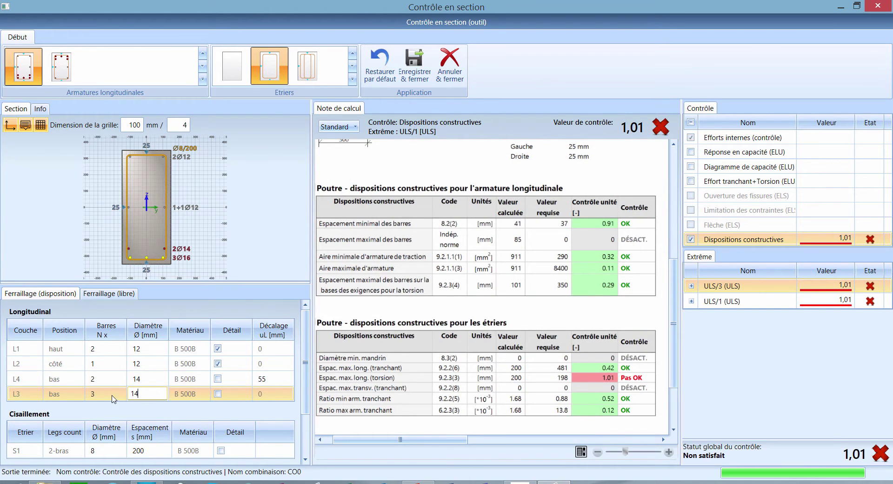
click(113, 395)
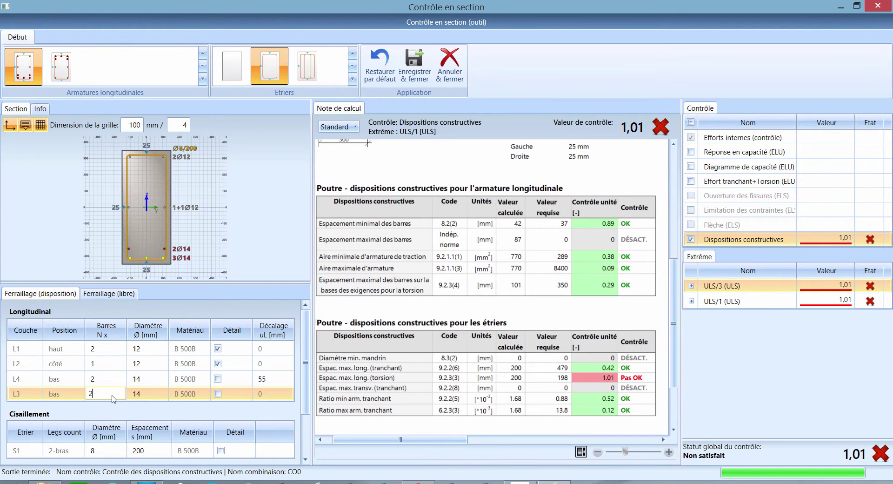
text(2)
key(Return)
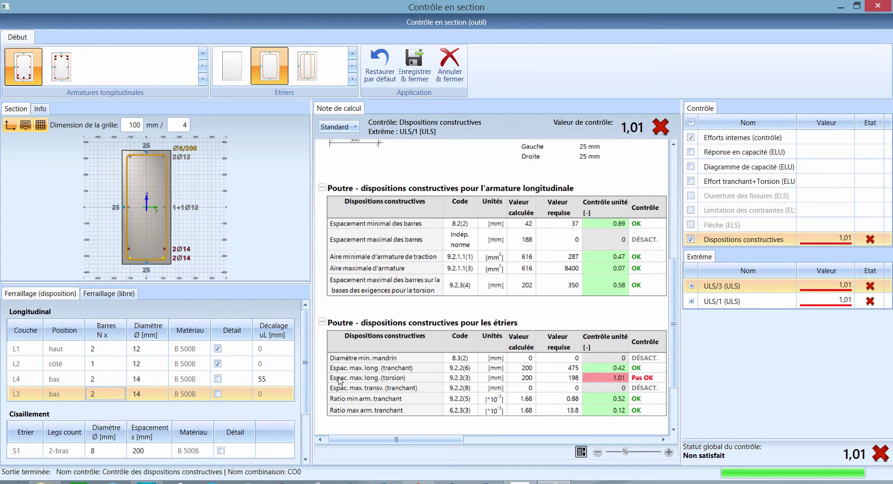
Step: Set the spacing of stirrup S1 to 180 mm, then save and close the section check
click(159, 450)
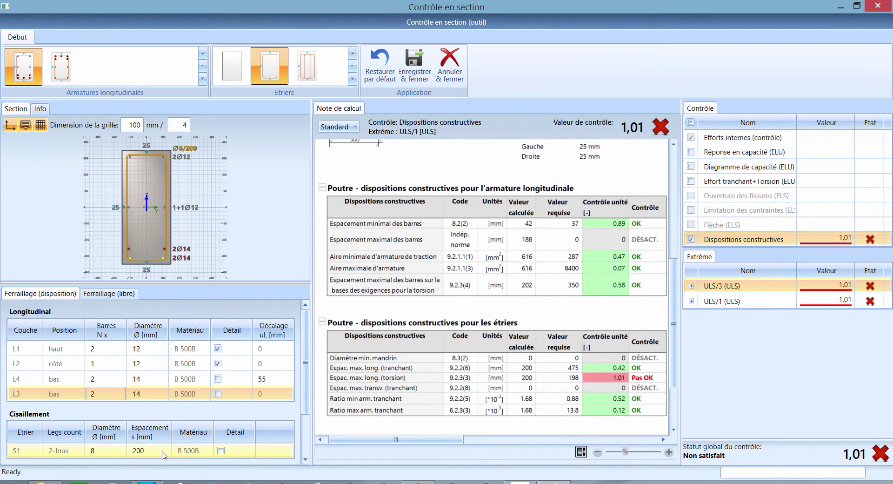
click(159, 450)
text(180)
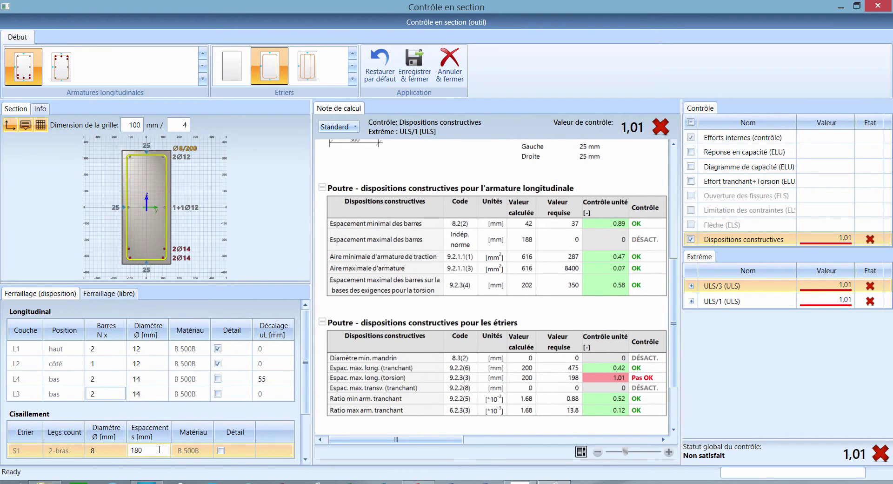
click(586, 372)
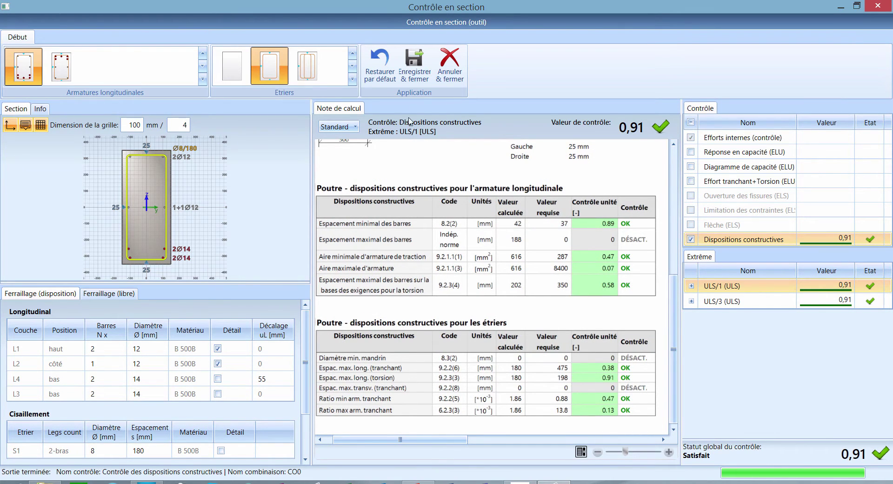
click(412, 74)
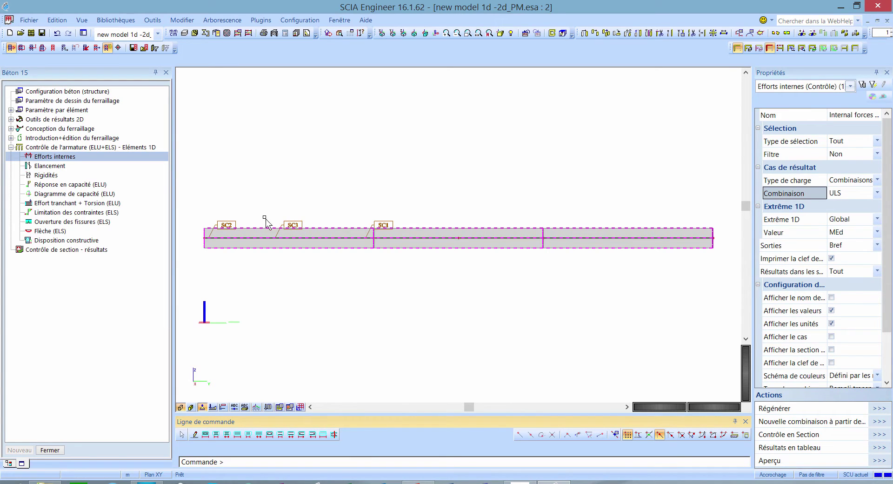
Step: Open the section check results for the ULS combination and regenerate them on the beams
click(106, 251)
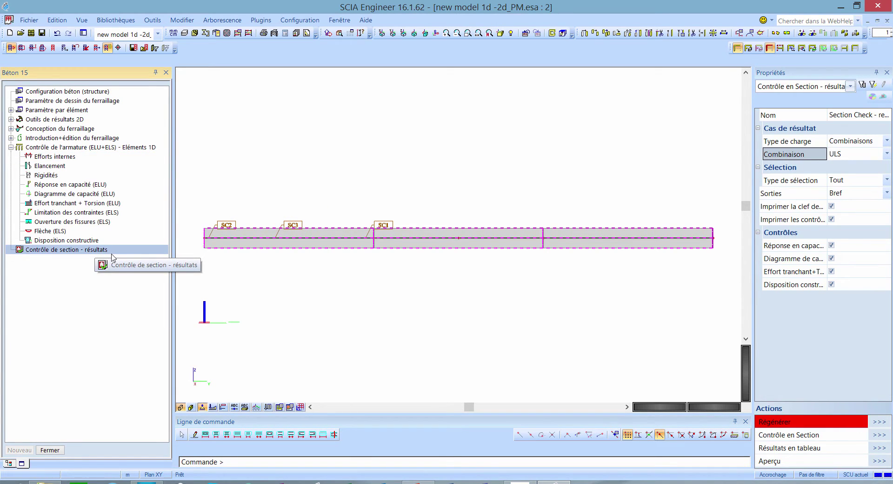
click(853, 160)
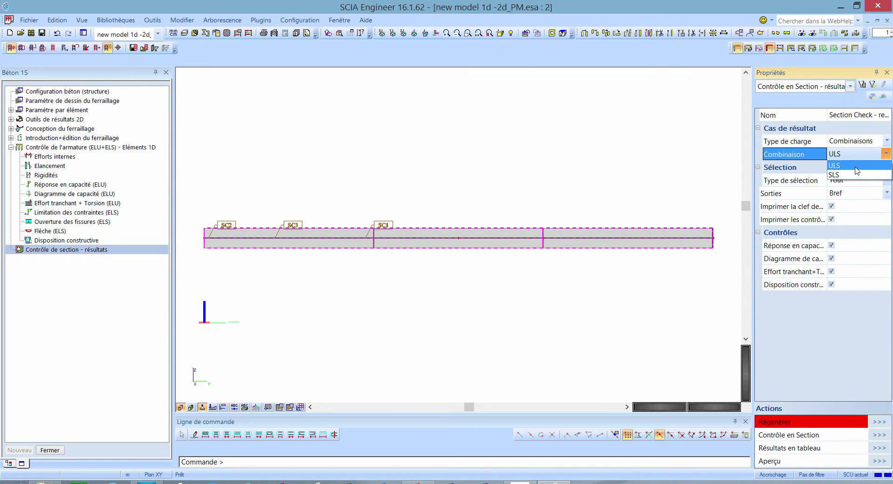
click(859, 169)
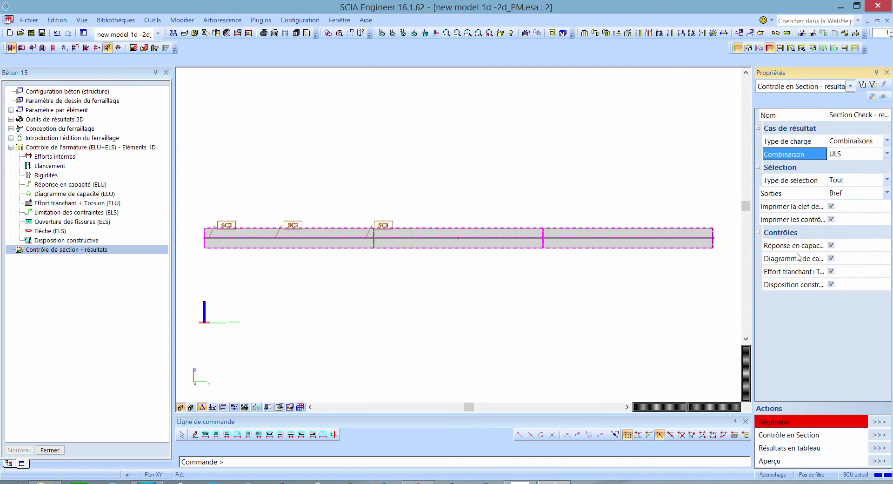
click(880, 422)
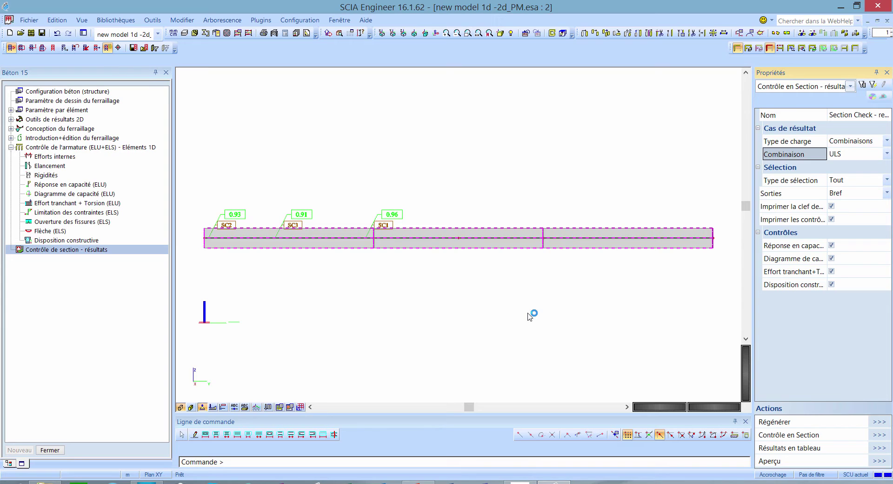
Step: Switch the section check results to the SLS combination, exclude the detailing provisions check and regenerate
click(876, 155)
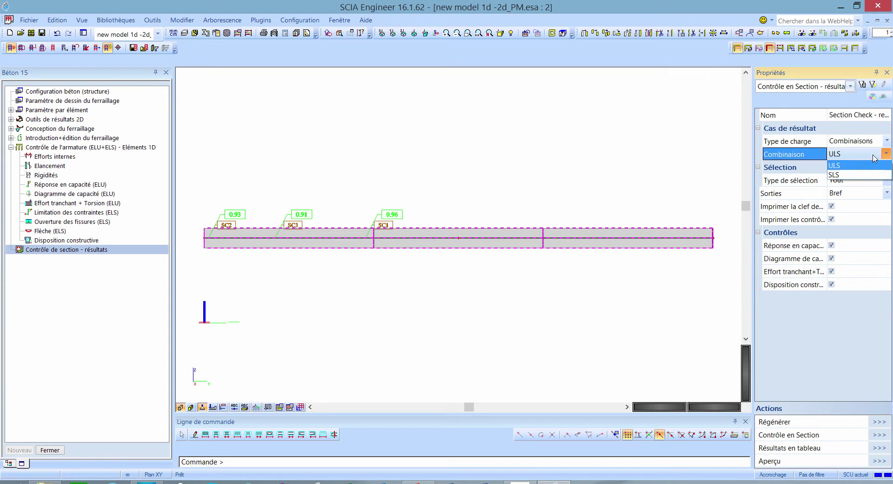
click(870, 174)
click(833, 285)
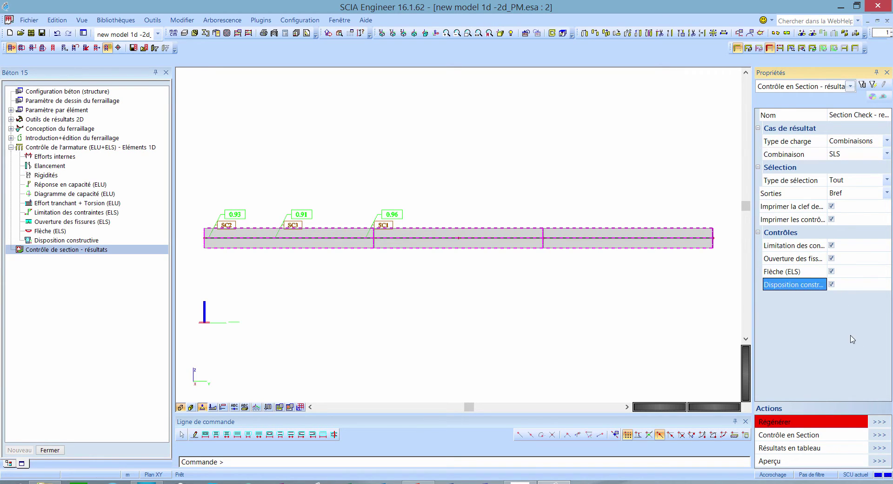
click(876, 423)
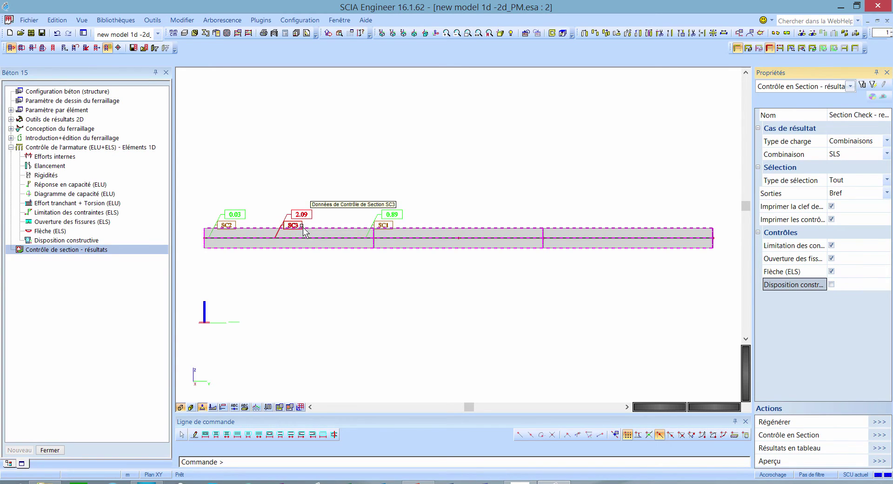
Step: Open the section check for SC3 and examine the crack width summary in its calculation note
click(880, 434)
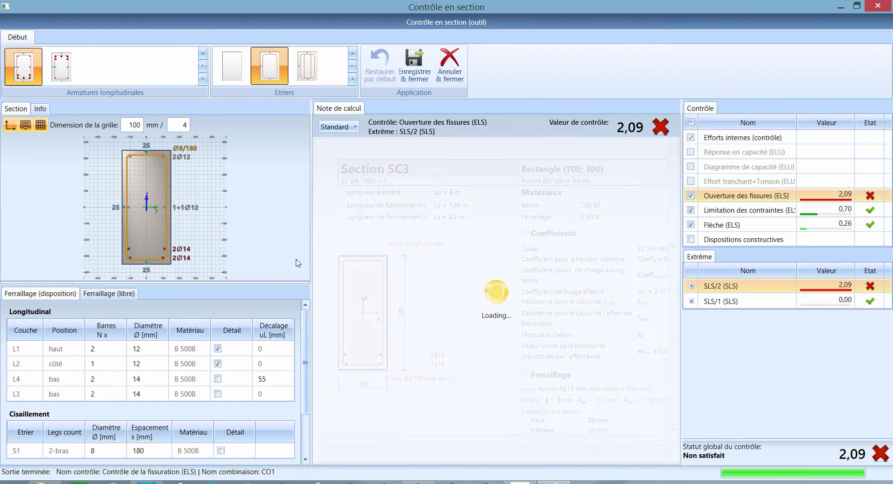
scroll(478, 312, down, 3)
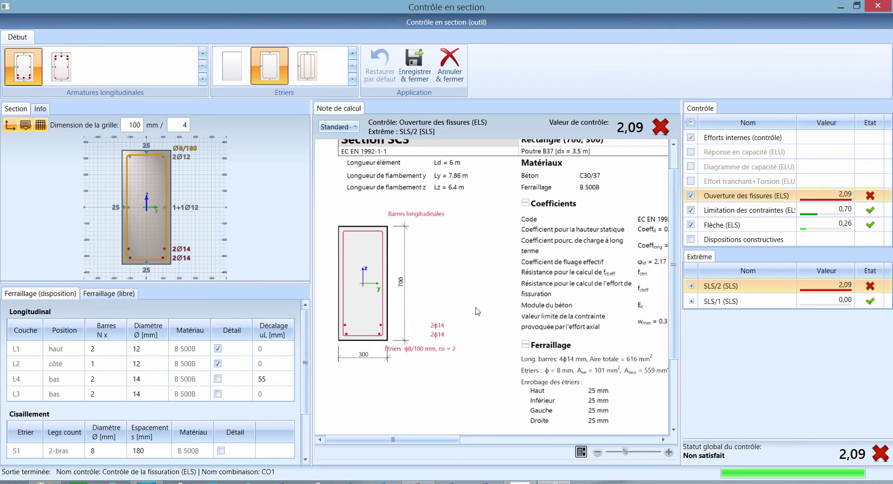
scroll(477, 311, down, 2)
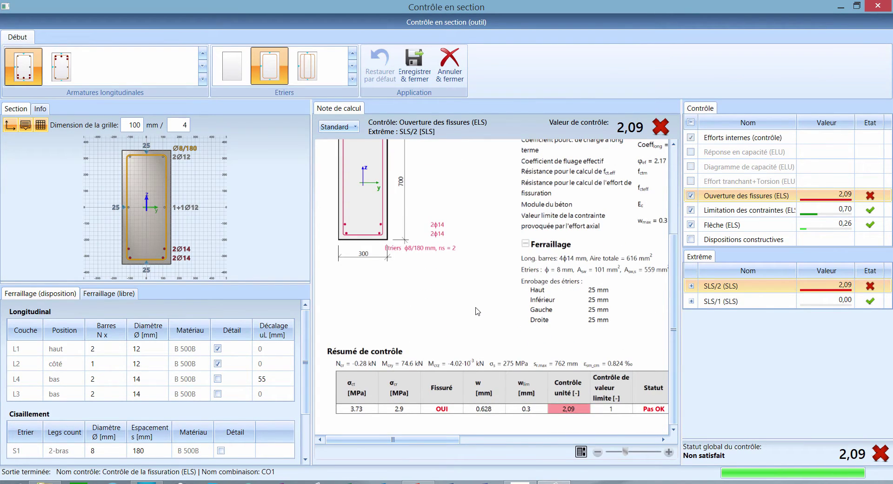
Step: Set bottom layer L3 to 3 bars, review the stress limitation note, and save and close the section check
click(117, 395)
click(115, 395)
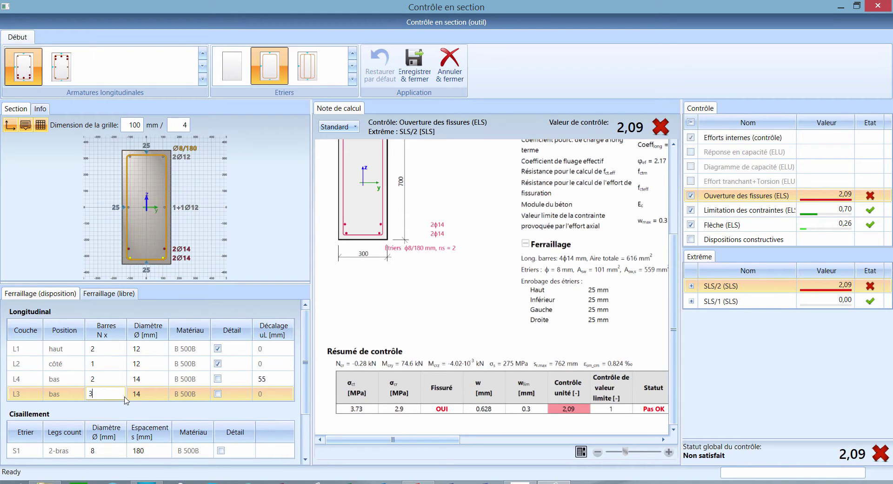
key(Return)
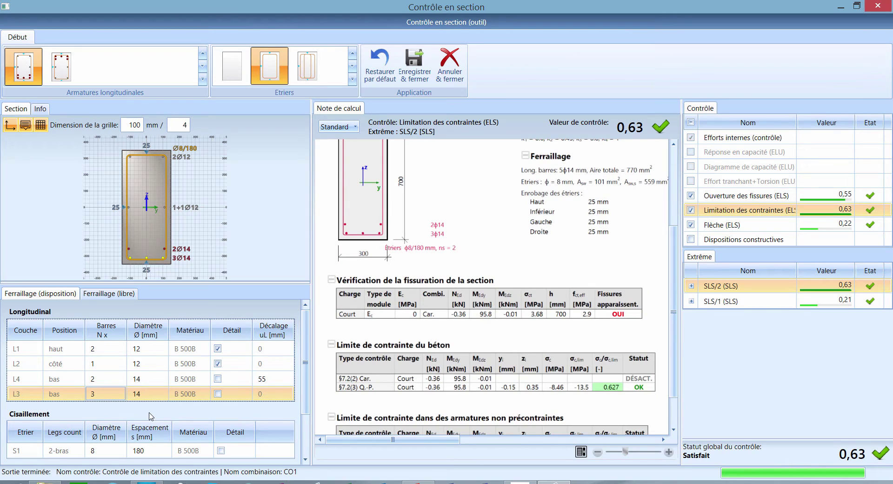
scroll(451, 408, down, 3)
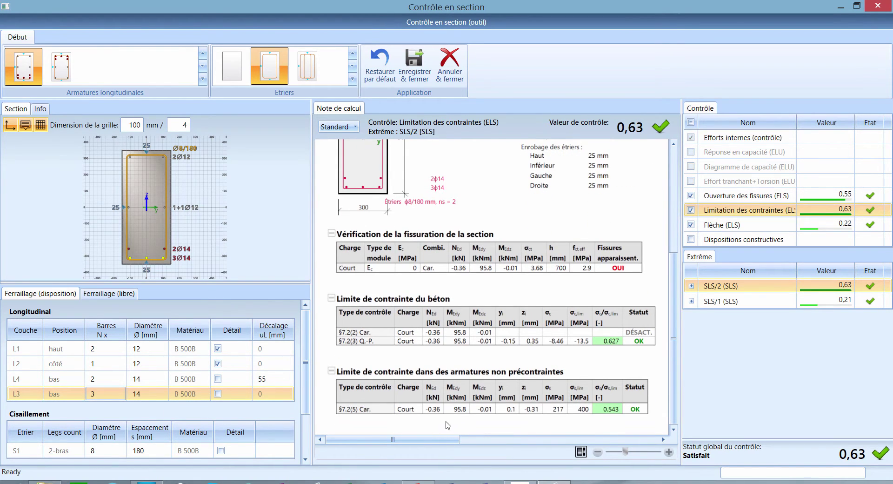
click(416, 80)
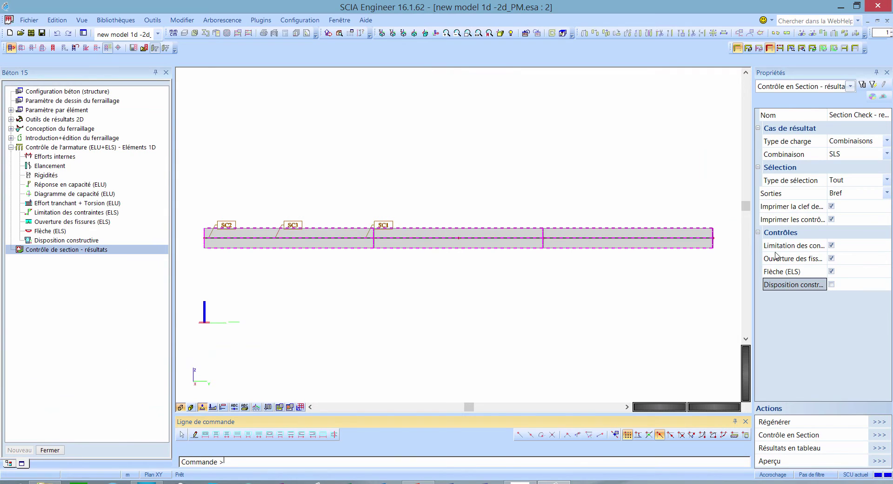
Step: Regenerate the SLS section check results and examine the longitudinal reinforcement of SC1, SC3 and SC2 in the summary results table
click(880, 422)
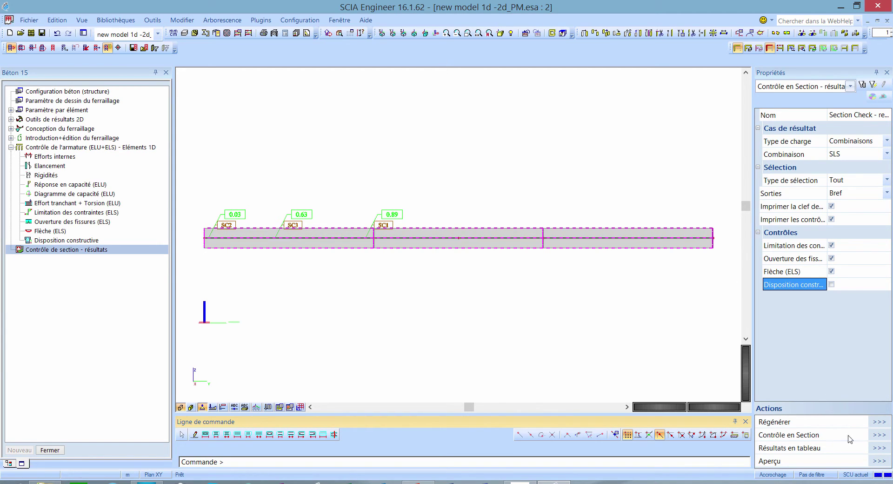
click(881, 449)
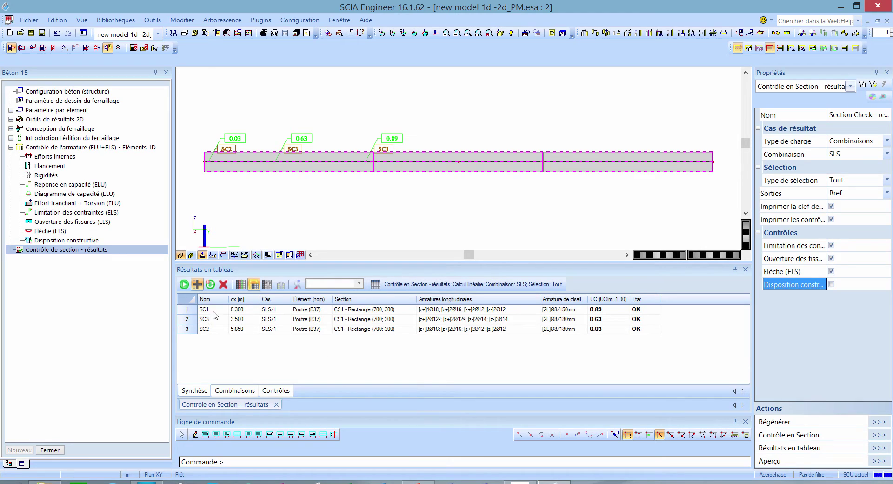
click(214, 328)
click(445, 312)
click(440, 320)
click(438, 331)
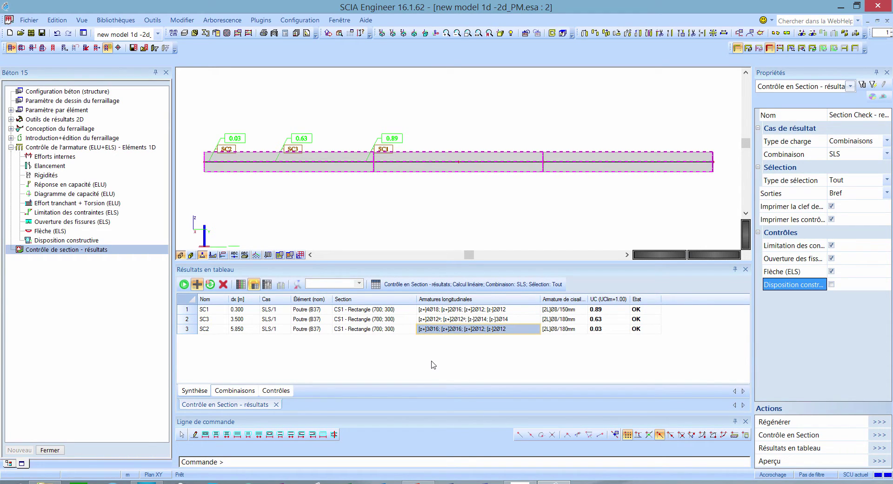
Step: Examine the unity values per check type for the three sections in the results table and close the table
click(275, 391)
click(390, 322)
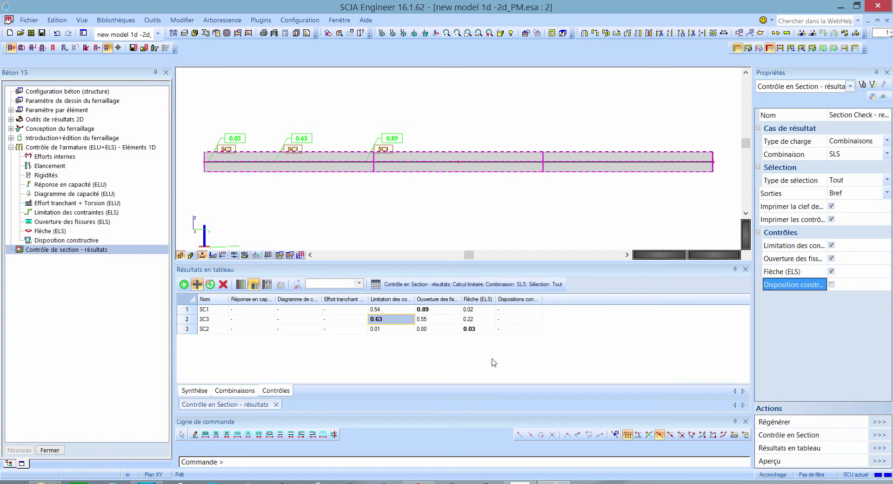
click(746, 269)
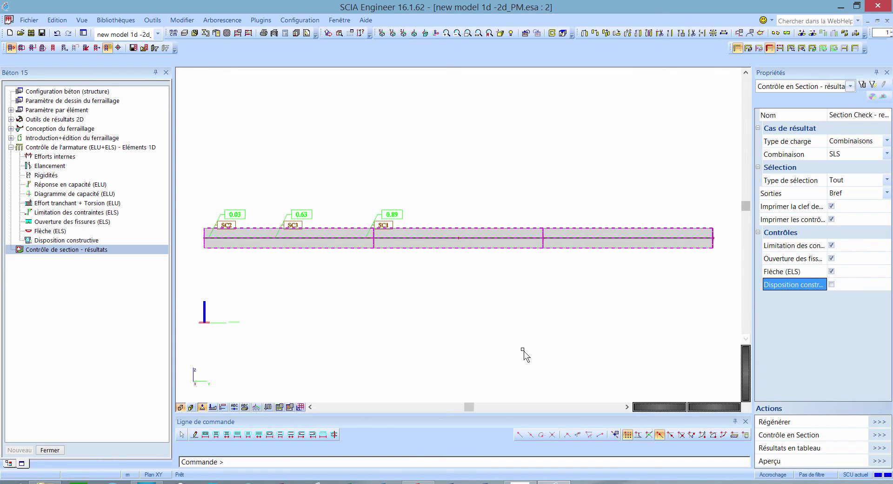
Step: Close the Béton 15 service, open the calculation note and insert the Béton 15 item Contrôle de section - résultats
click(50, 450)
click(76, 251)
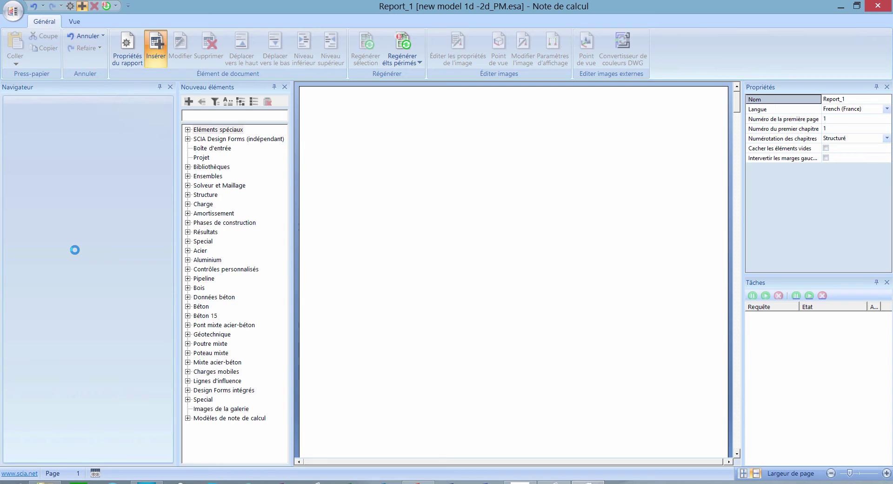
click(188, 316)
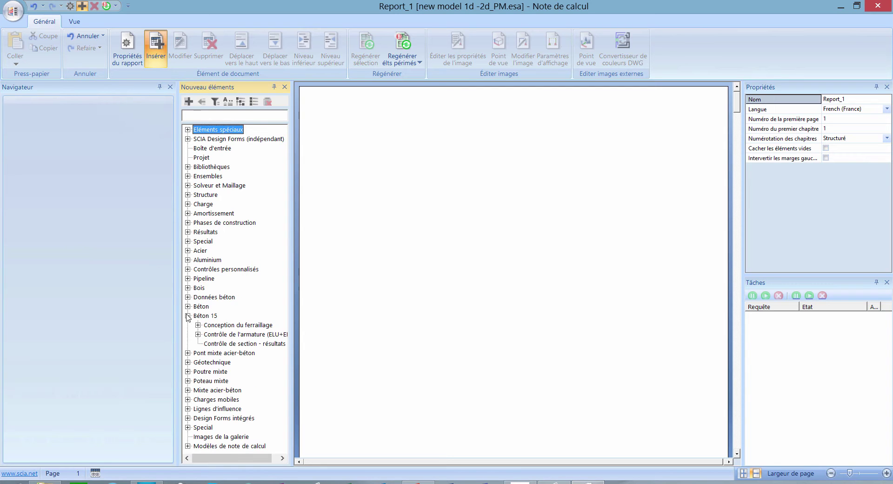
click(239, 344)
double_click(278, 345)
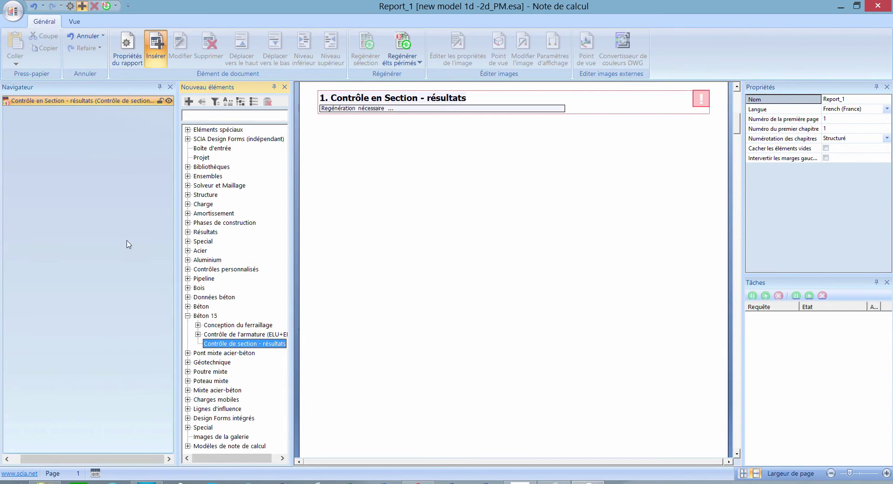
Step: Set the load type of the inserted section check results to Combinaisons and regenerate the report item
click(845, 177)
click(845, 177)
click(845, 193)
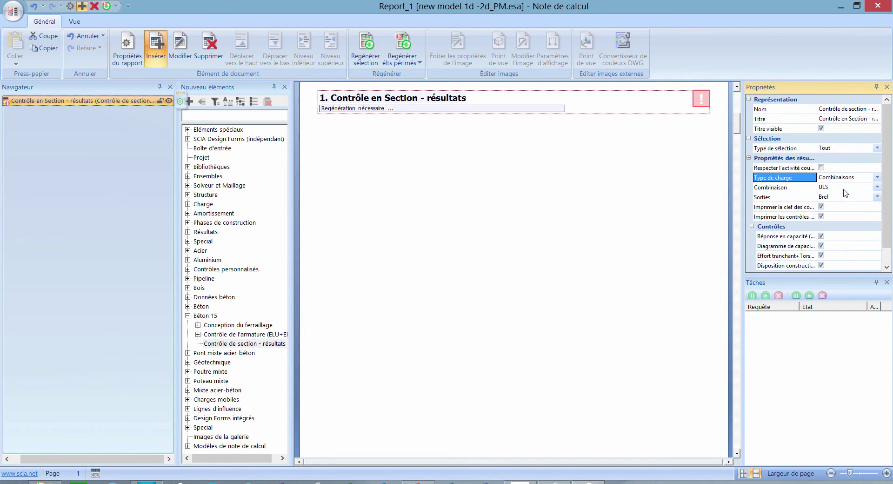
click(182, 101)
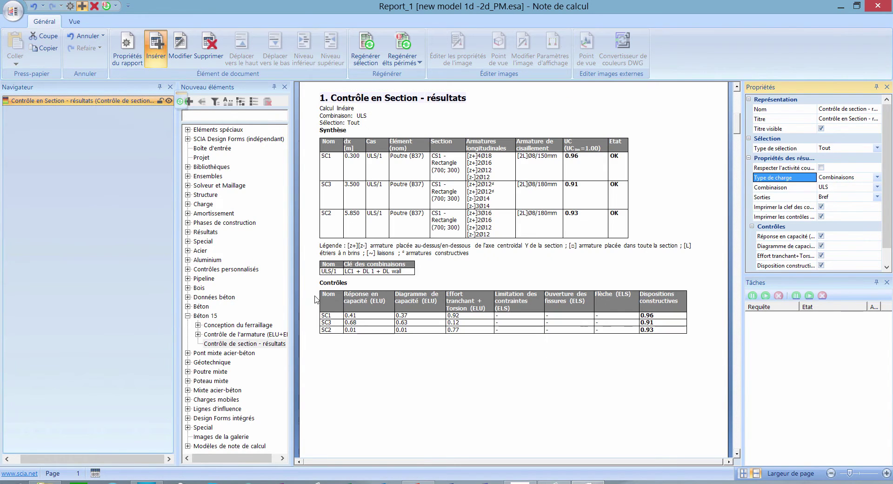
Step: Insert a second Contrôle de section - résultats item and set it to Combinaisons with the SLS combination
click(231, 344)
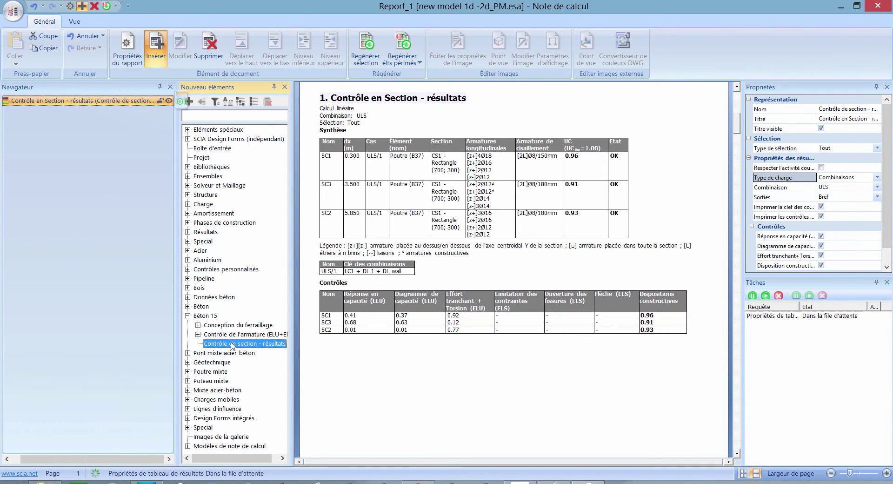
double_click(232, 344)
click(840, 178)
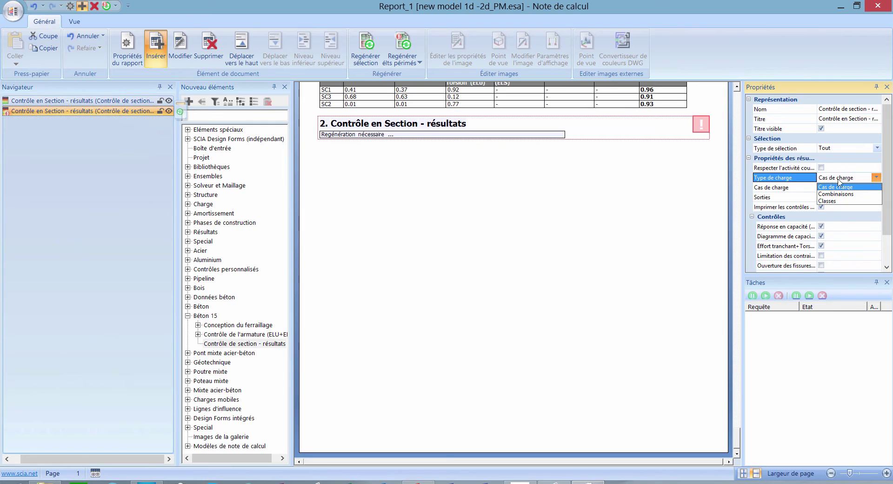
click(837, 194)
click(840, 188)
click(840, 191)
click(838, 203)
Step: Set the second item's selection type to Liste and include only section check SC2
click(848, 149)
click(838, 166)
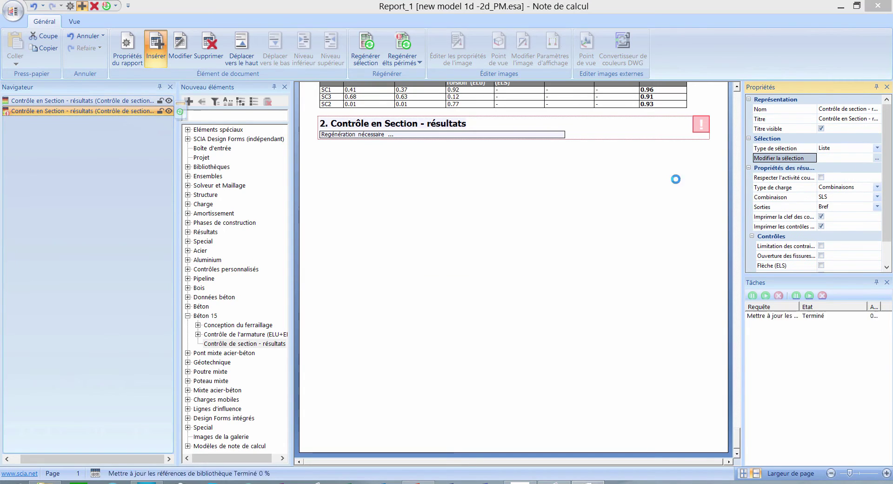
click(334, 152)
click(356, 170)
click(446, 209)
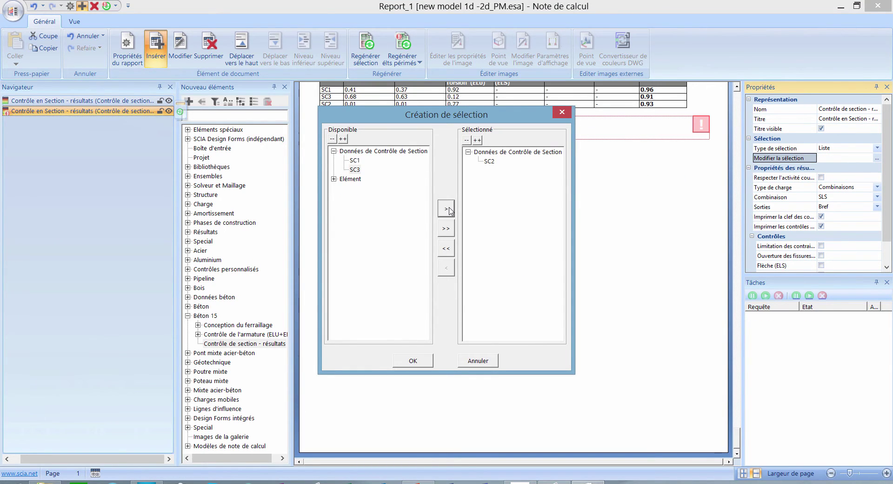
click(413, 361)
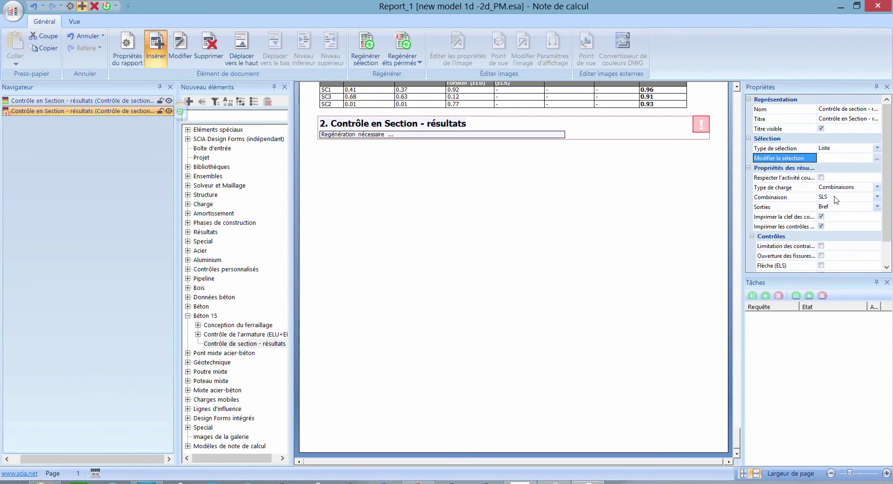
Step: Set the second item's output to Standard, regenerate it and review the SC2 detailing tables in the report
click(845, 207)
click(833, 221)
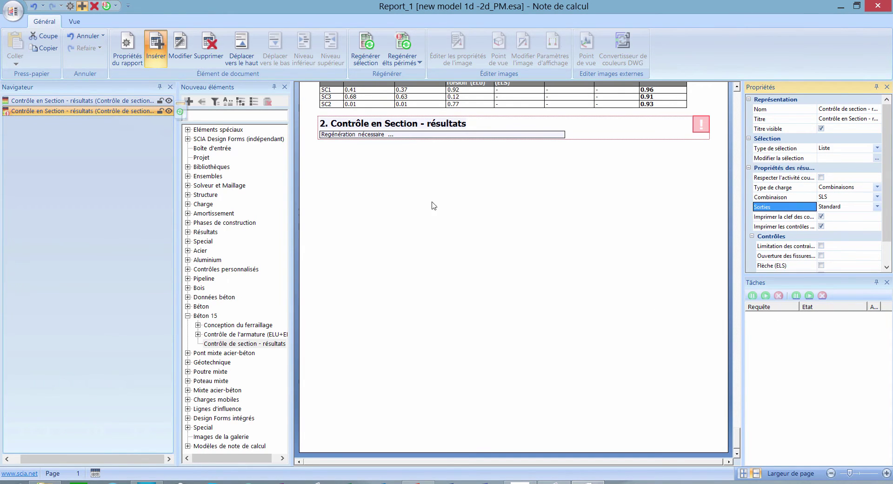
click(180, 111)
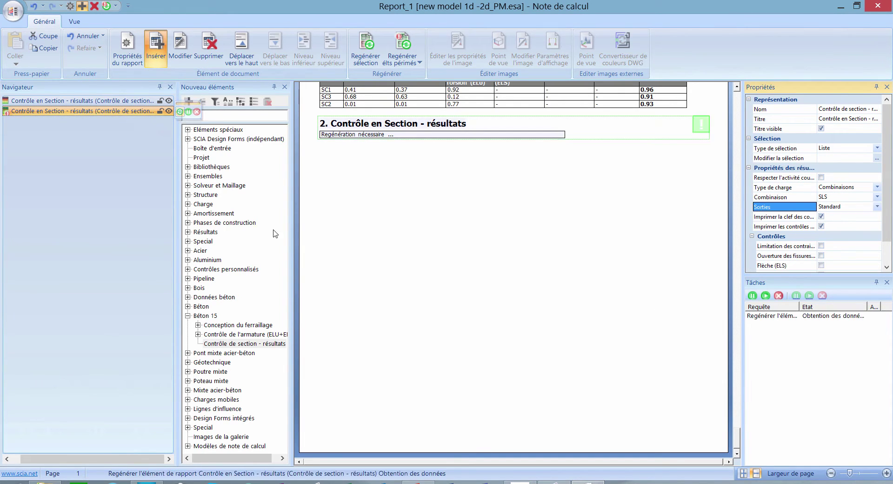
click(305, 233)
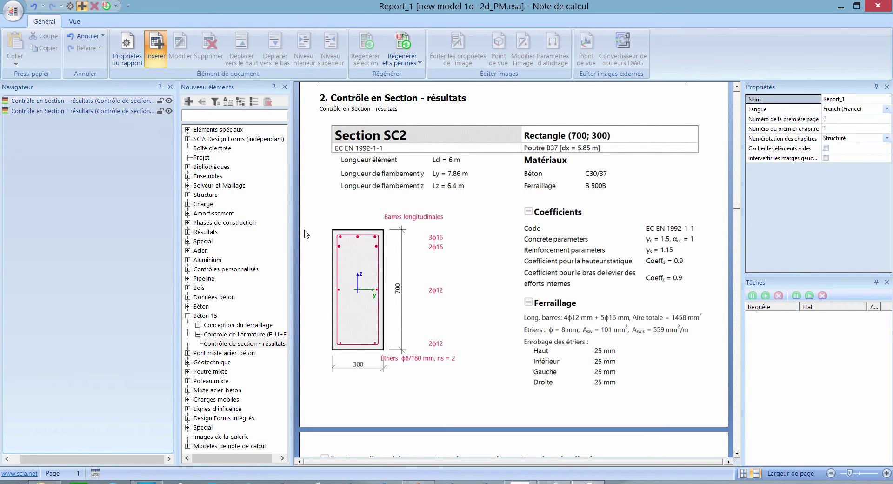
scroll(305, 235, down, 10)
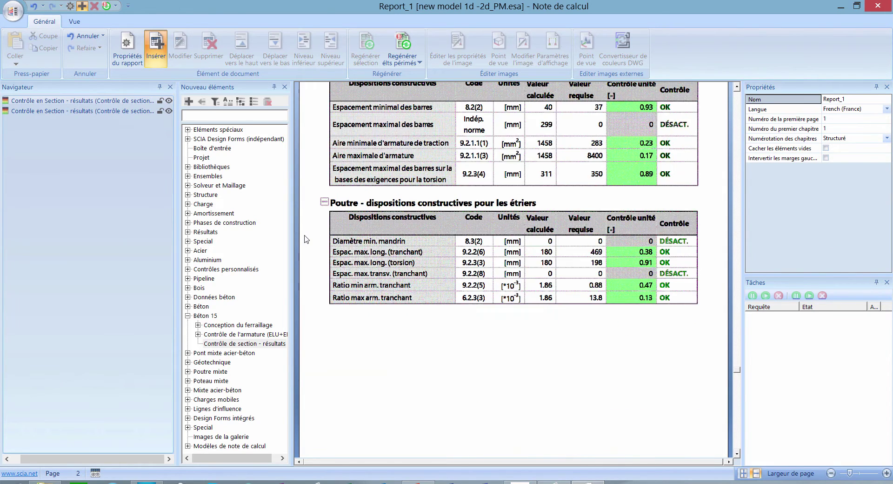
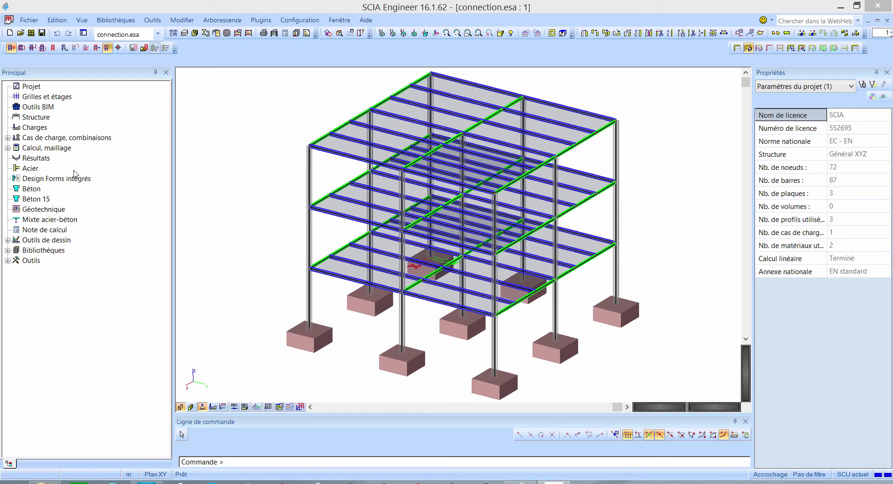
Step: In the steel connections of connection.esa, create a strong-axis bolted/welded frame connection at the front column's base node N36
double_click(33, 168)
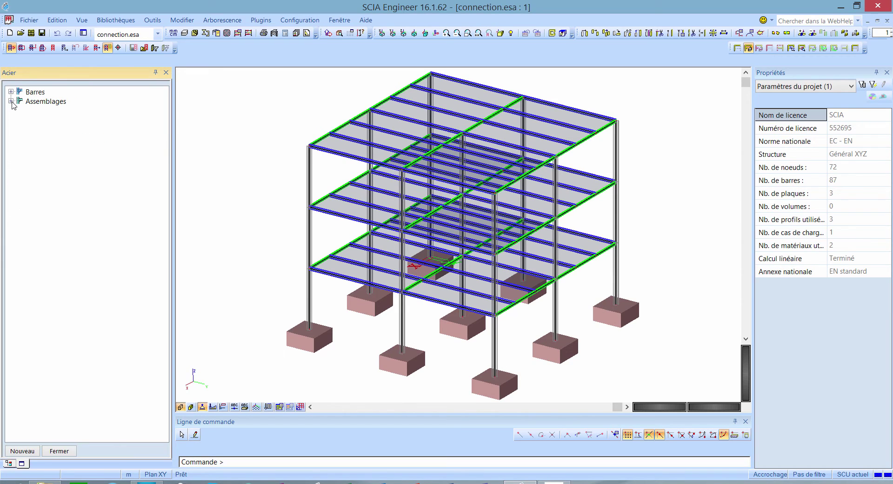
click(11, 101)
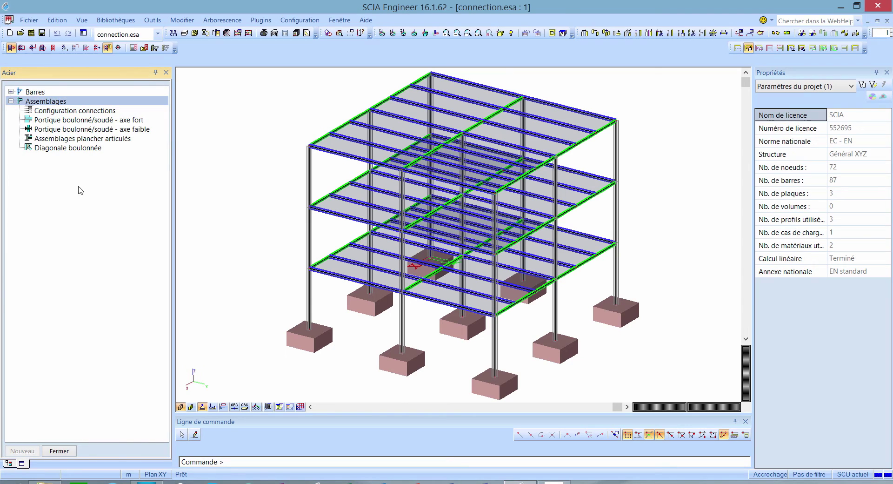
double_click(132, 123)
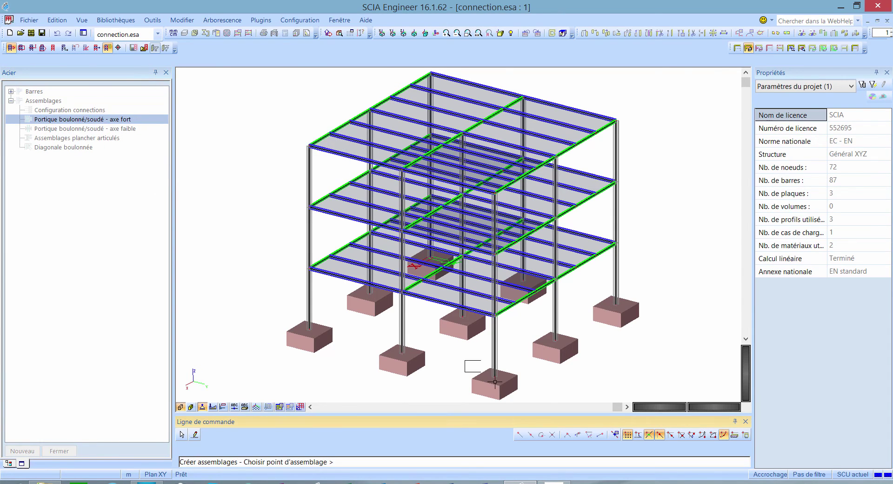
click(512, 393)
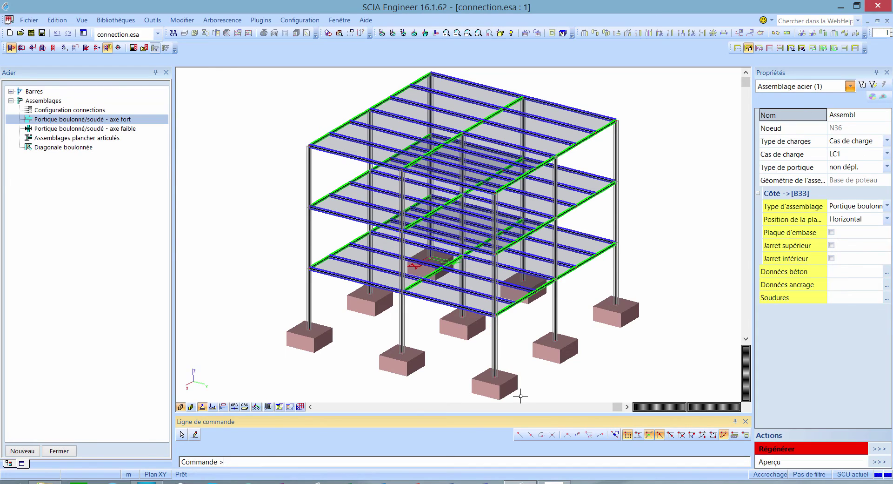
scroll(523, 386, up, 10)
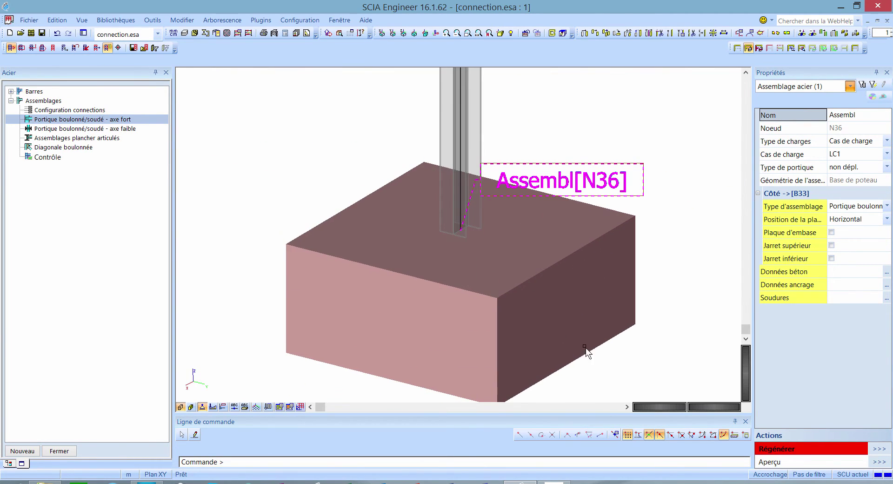
Step: Set the connection's plate position to the Perpendiculaire option and add a base plate
mouse_move(616, 370)
ctrl+right_down()
mouse_move(595, 373)
mouse_move(603, 370)
ctrl+right_up()
click(873, 219)
click(872, 219)
click(861, 241)
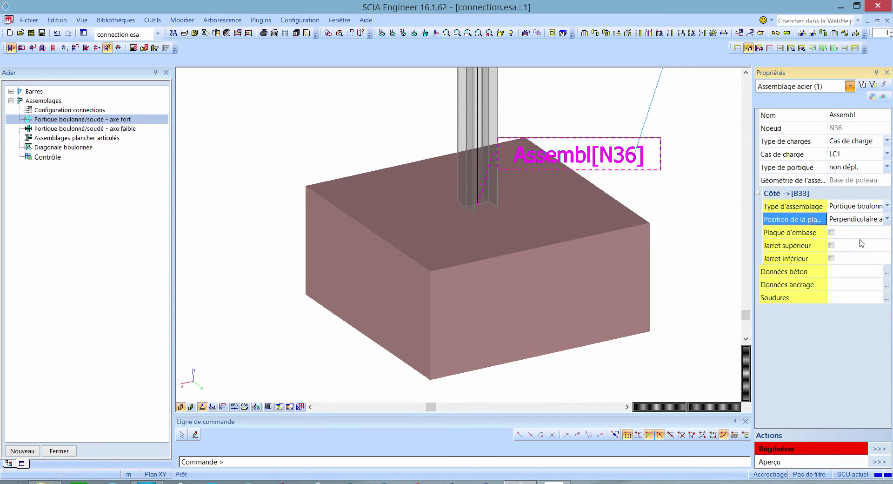
click(832, 233)
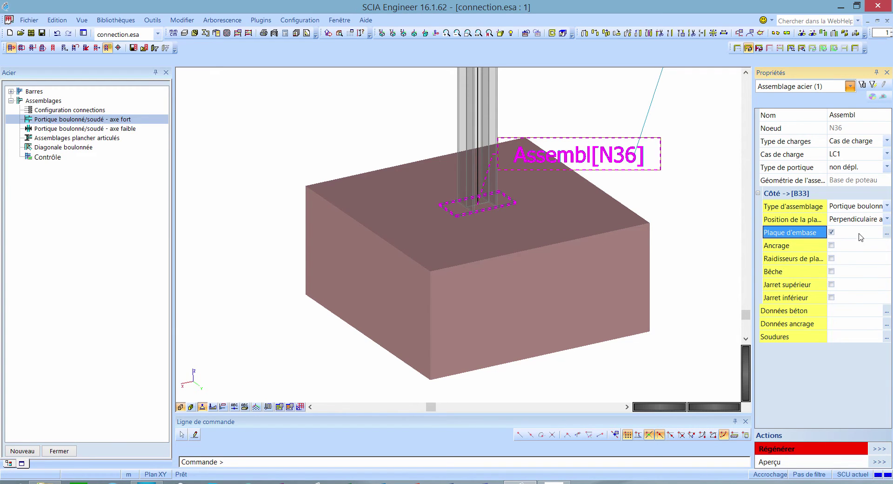
Step: Set the base plate's left and right extensions to 50 mm each
click(887, 236)
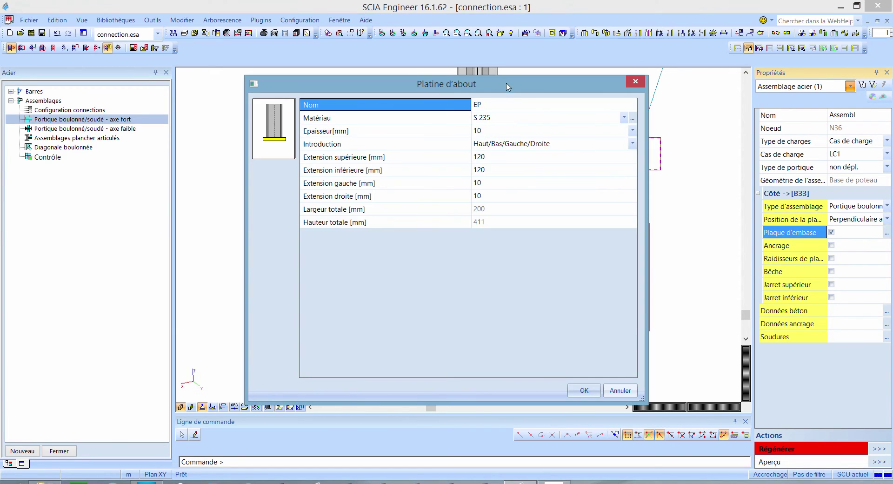
click(258, 184)
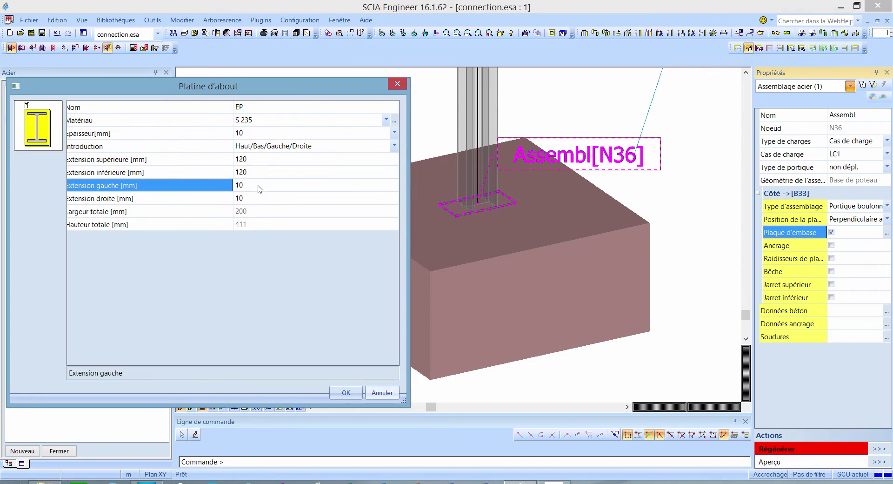
text(50)
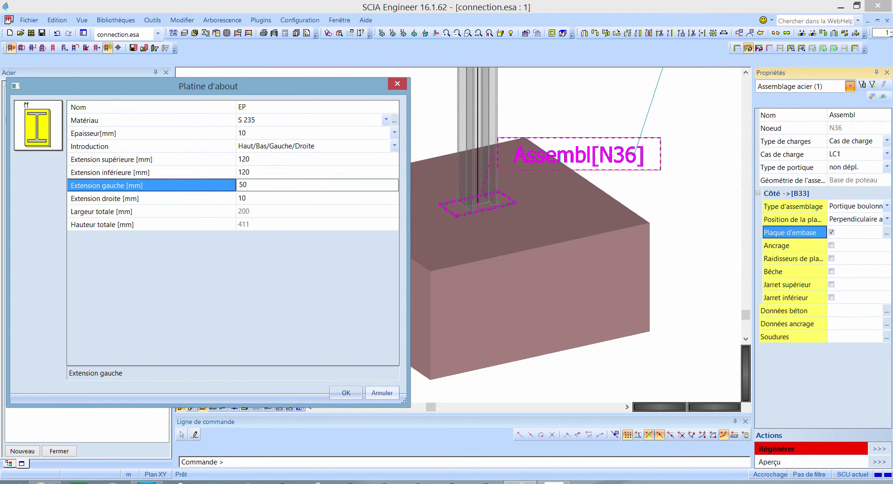
click(259, 201)
text(50)
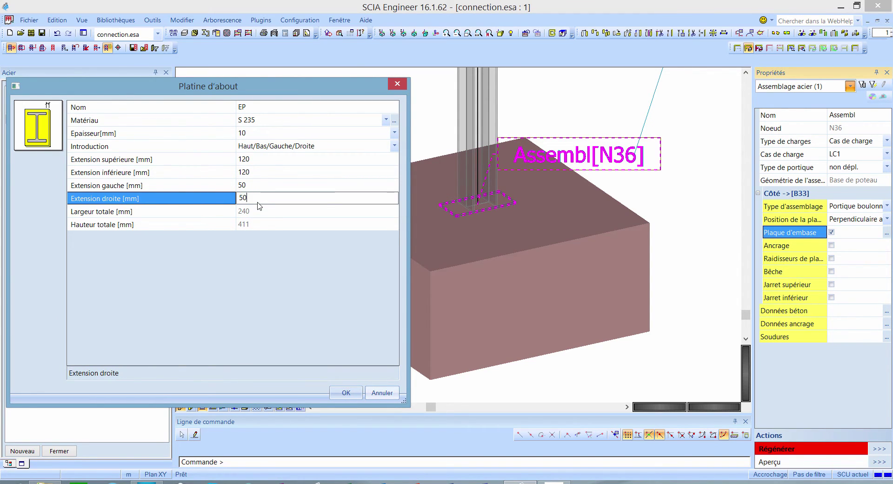
click(342, 391)
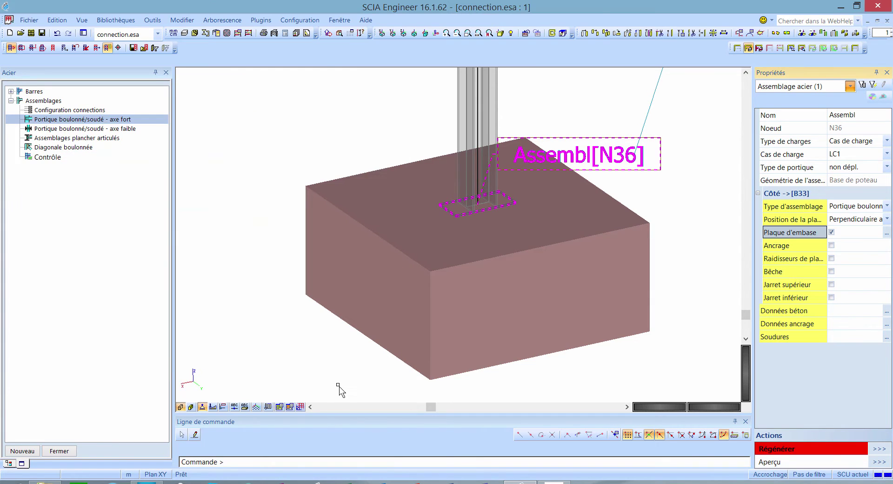
Step: Configure the steel connection display with solide + bords rendering and visible welds
right_click(244, 189)
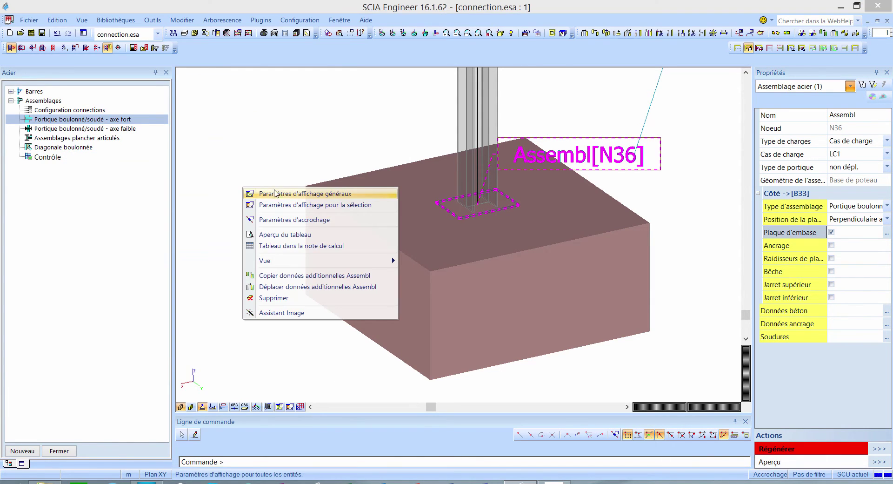
click(285, 195)
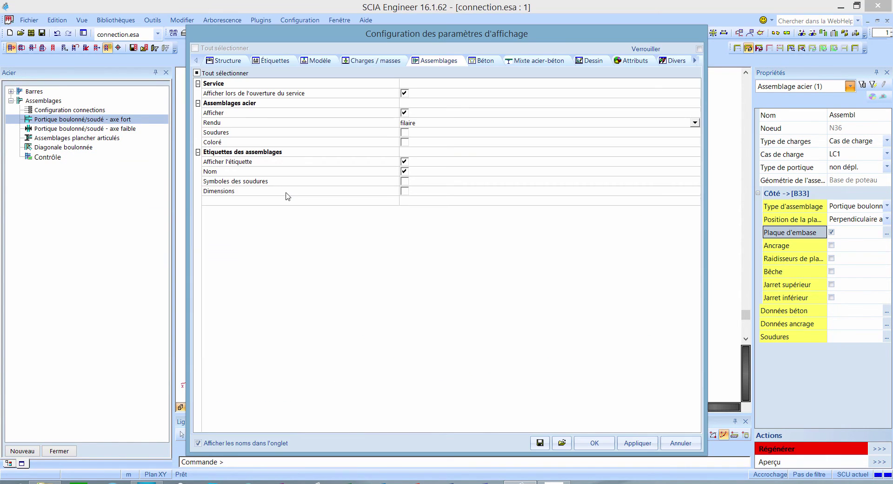
click(418, 123)
click(423, 146)
click(405, 132)
click(405, 142)
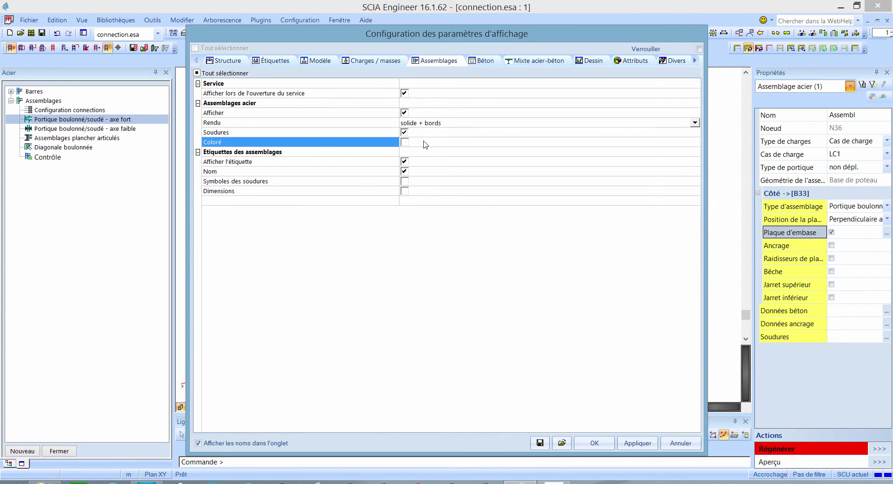
click(595, 443)
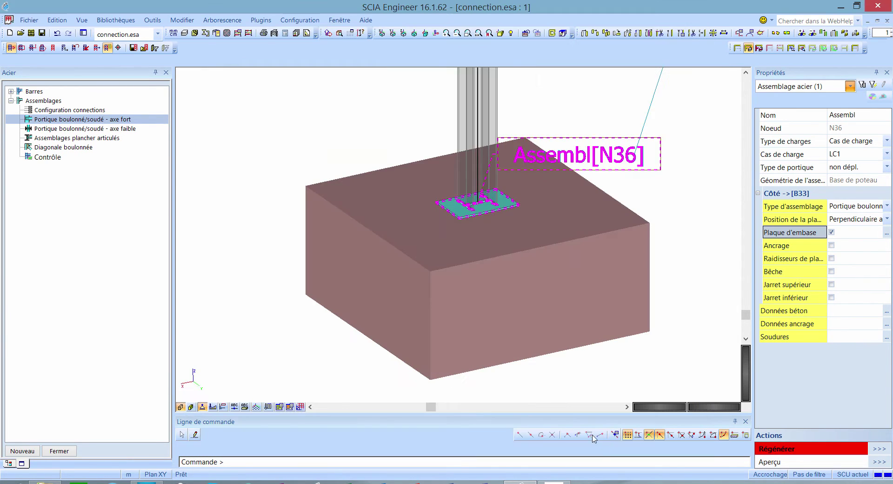
Step: Check the rendered base plate and its welds, and add an upper and a lower haunch to the connection
scroll(479, 228, up, 5)
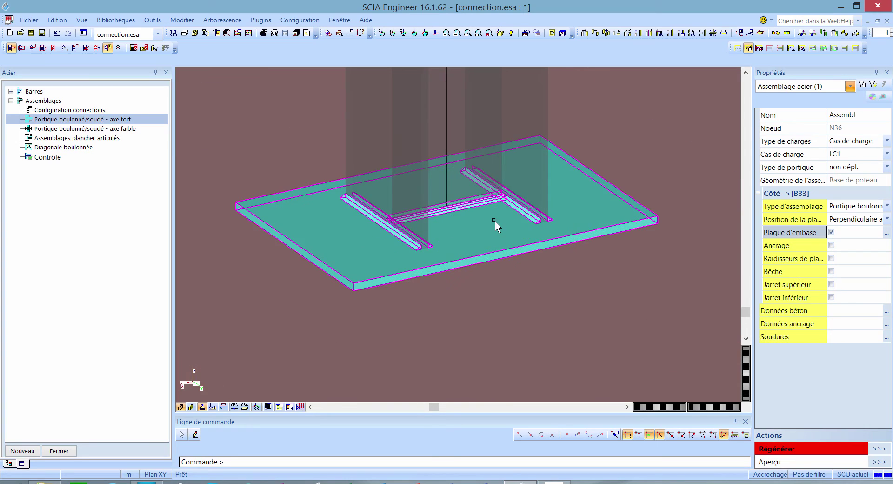
scroll(495, 222, down, 5)
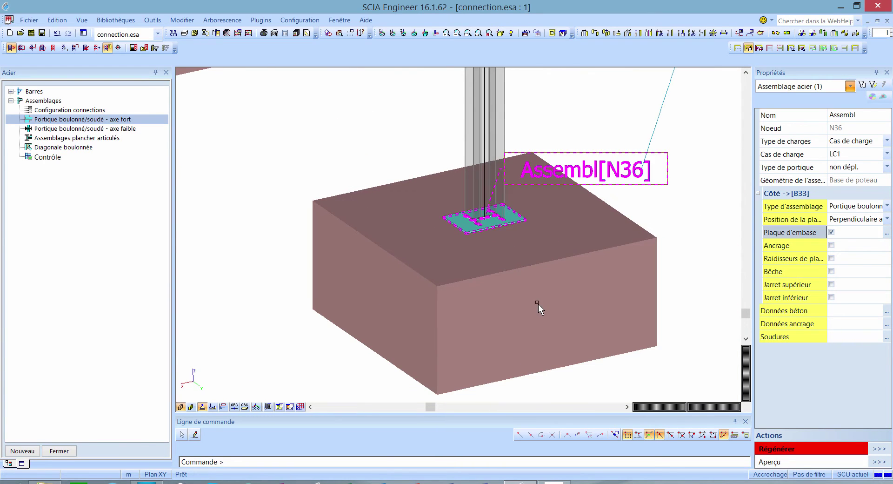
click(832, 285)
click(832, 297)
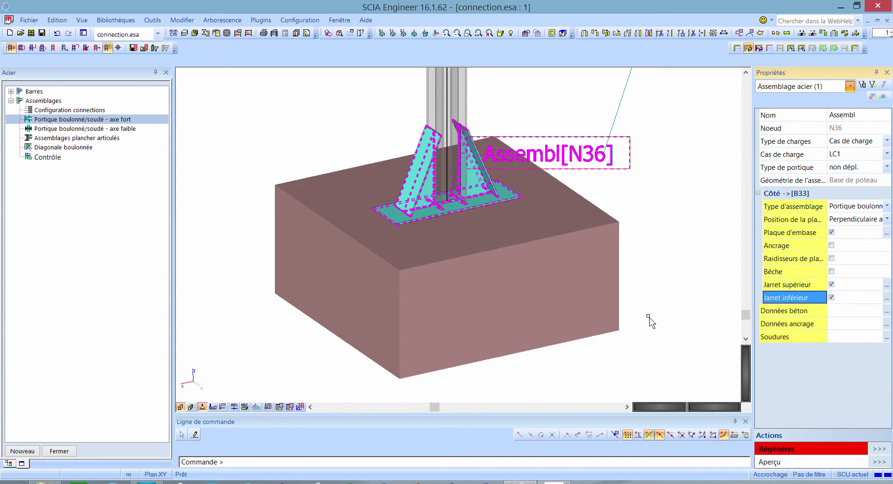
Step: Set the base plate's upper and lower extensions to 40 mm each
click(866, 233)
drag(530, 85, 234, 96)
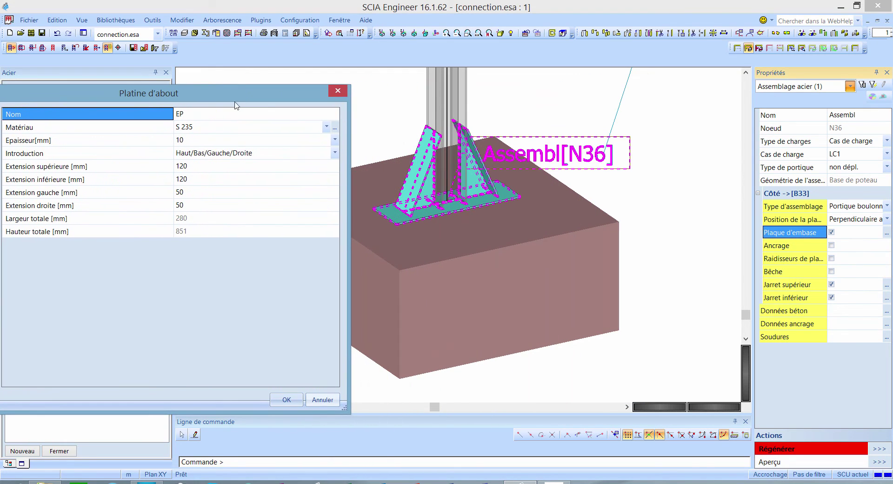
click(212, 171)
text(40)
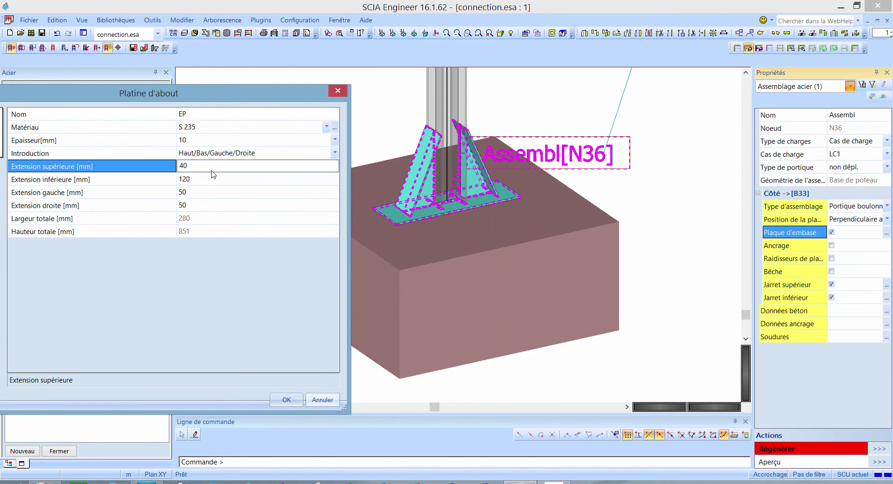
click(214, 179)
text(40)
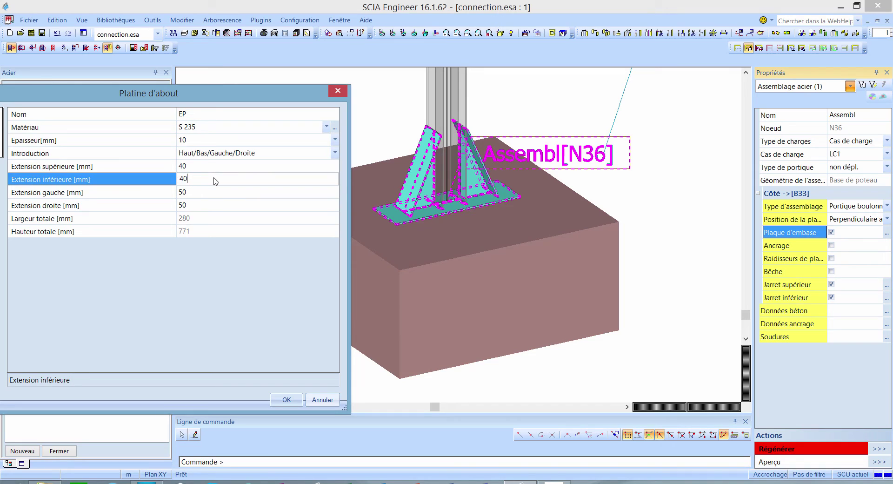
click(282, 399)
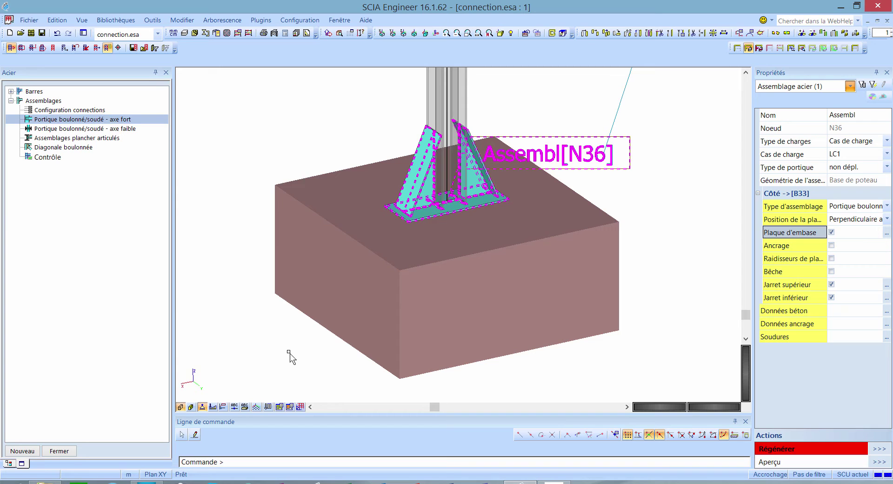
Step: Add anchorage to the connection with M16 - 4.6 bolts and reinitialise the bolts for the new assembly
click(853, 247)
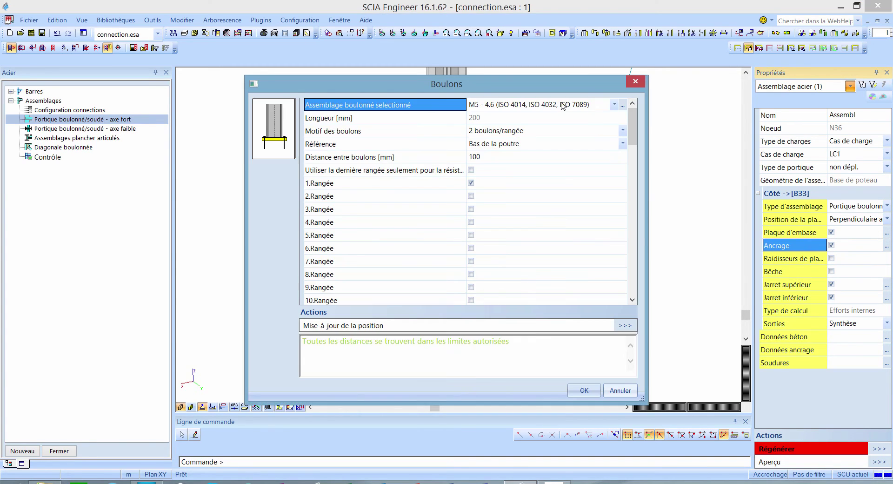
drag(572, 91, 345, 89)
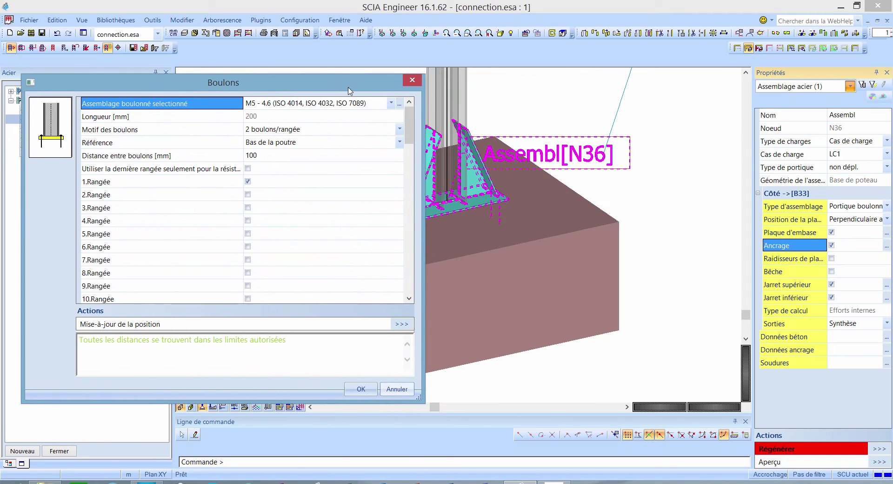
click(376, 104)
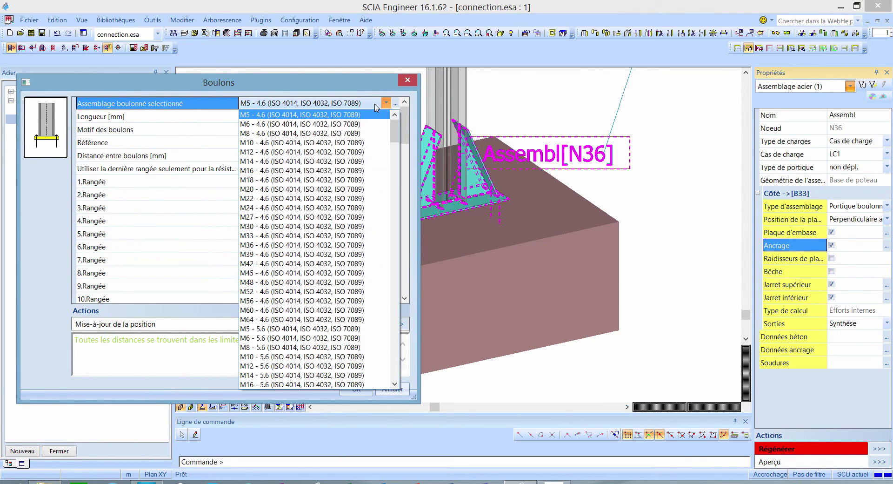
click(370, 172)
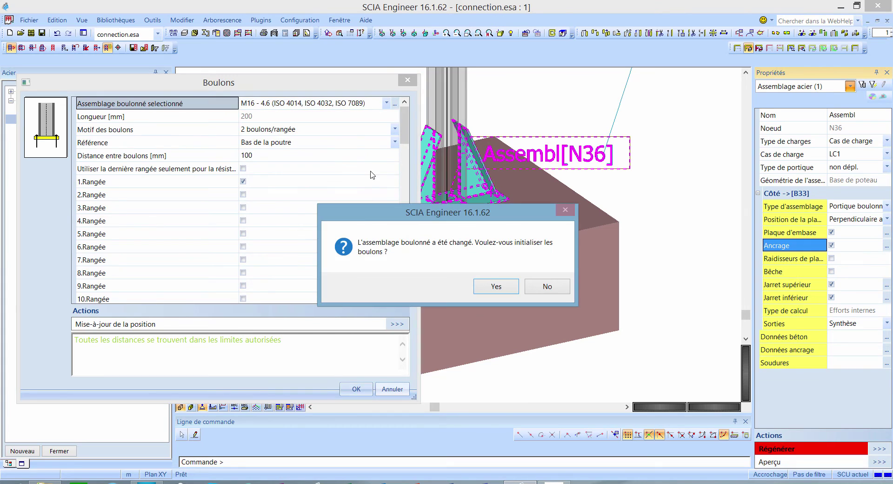
click(496, 286)
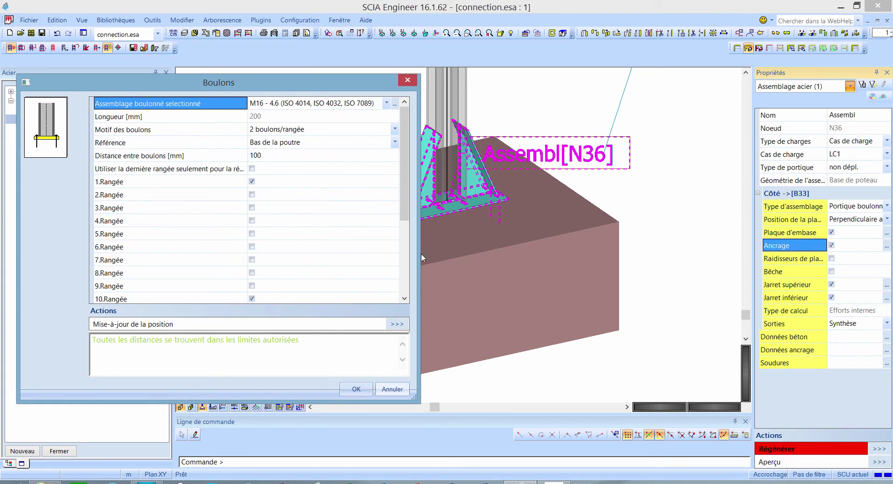
Step: Set the anchor bolt pattern to 4 boulons/rangée with a 60 mm distance between bolts
click(341, 132)
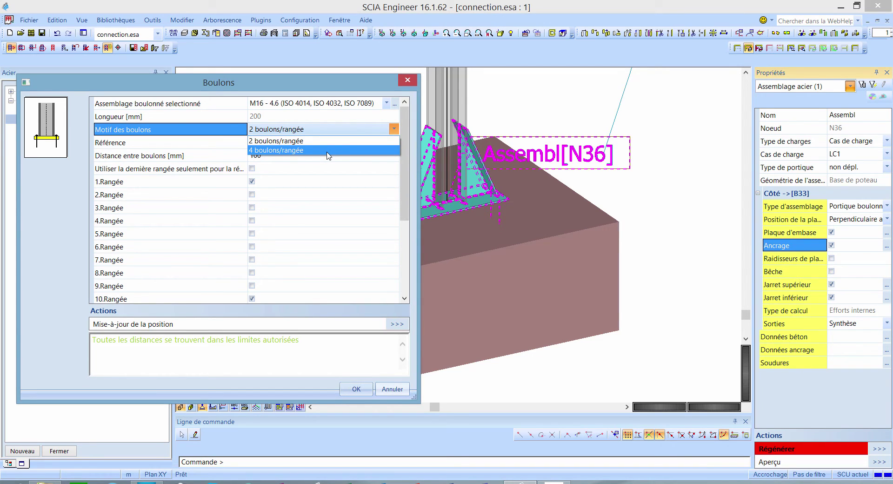
click(329, 150)
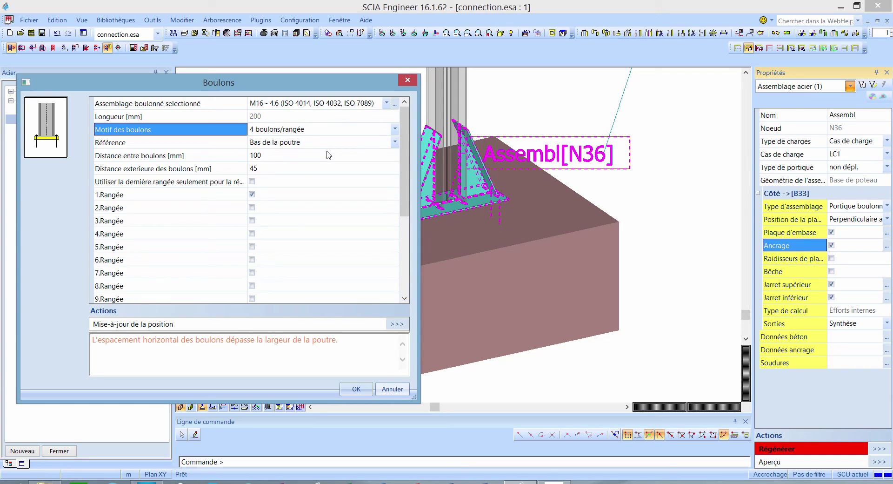
click(207, 167)
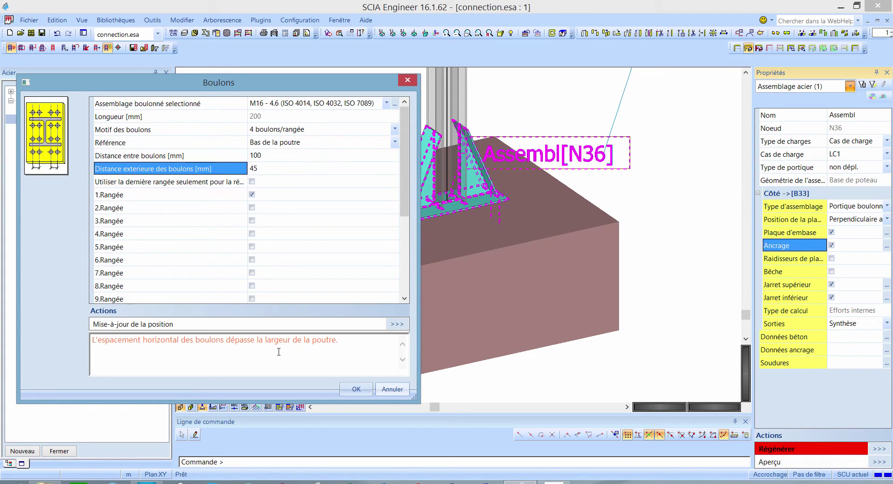
click(326, 339)
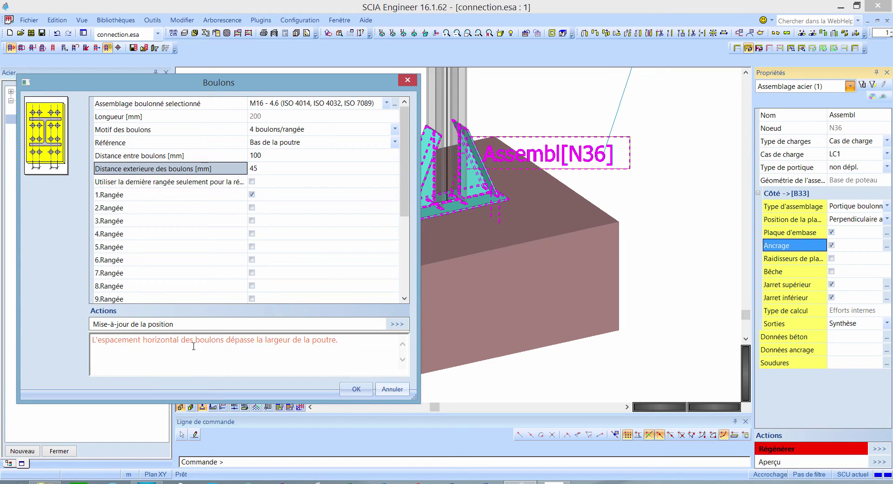
click(286, 156)
text(6)
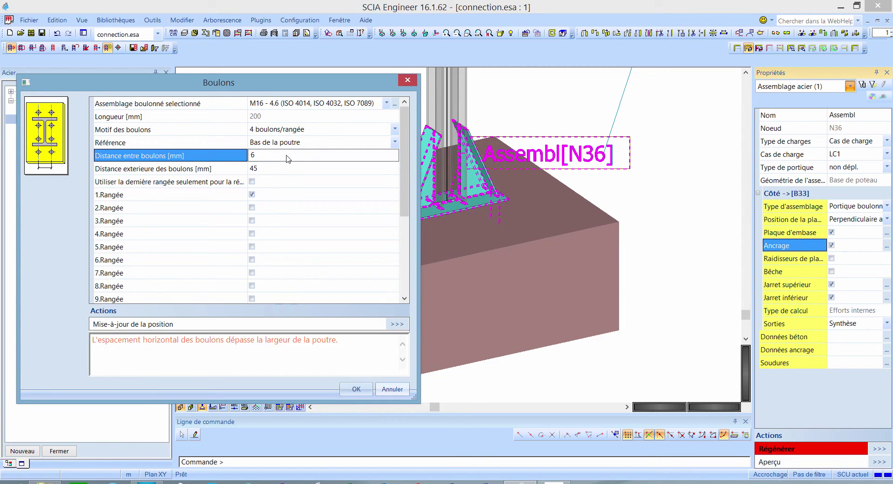
text(0)
key(Tab)
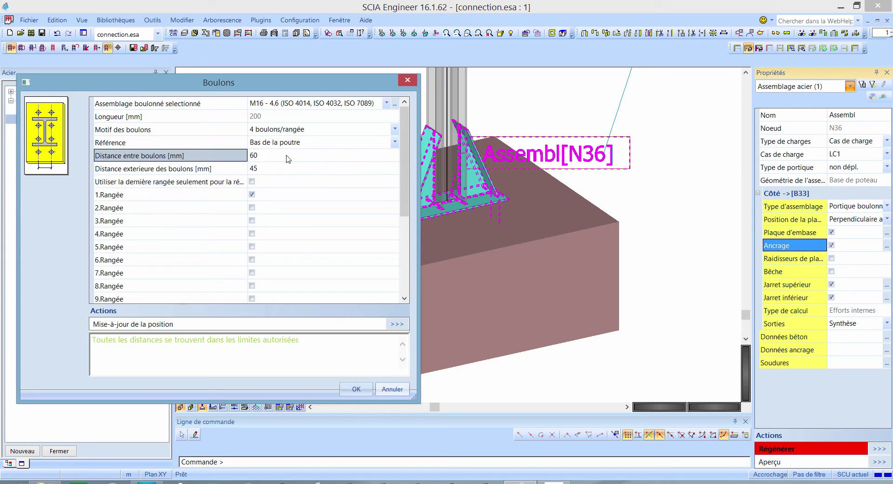
Step: Activate additional anchor bolt rows, apply the bolt settings and inspect the anchors on the base plate
drag(401, 183, 399, 207)
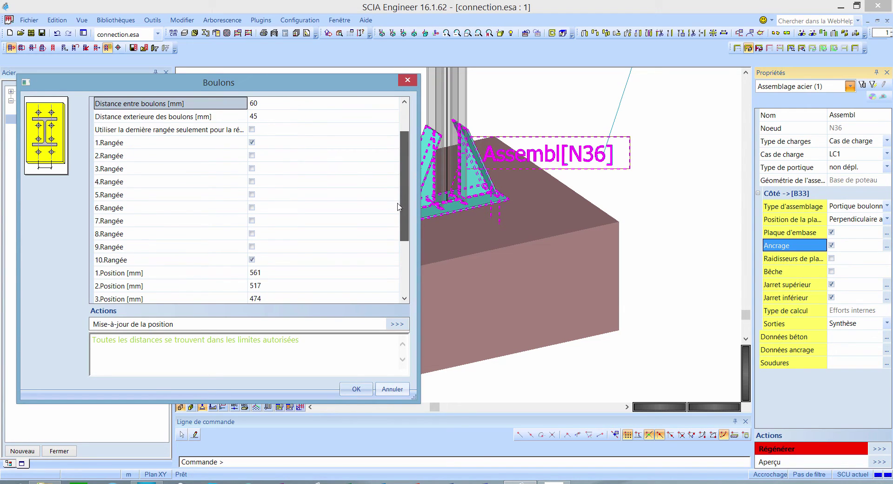
click(252, 142)
click(252, 155)
click(252, 181)
click(252, 207)
click(252, 233)
click(356, 389)
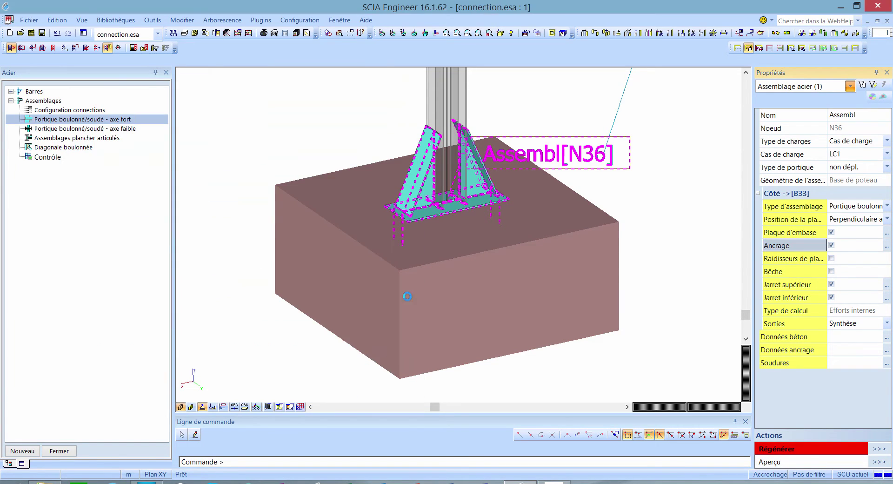
scroll(481, 231, up, 5)
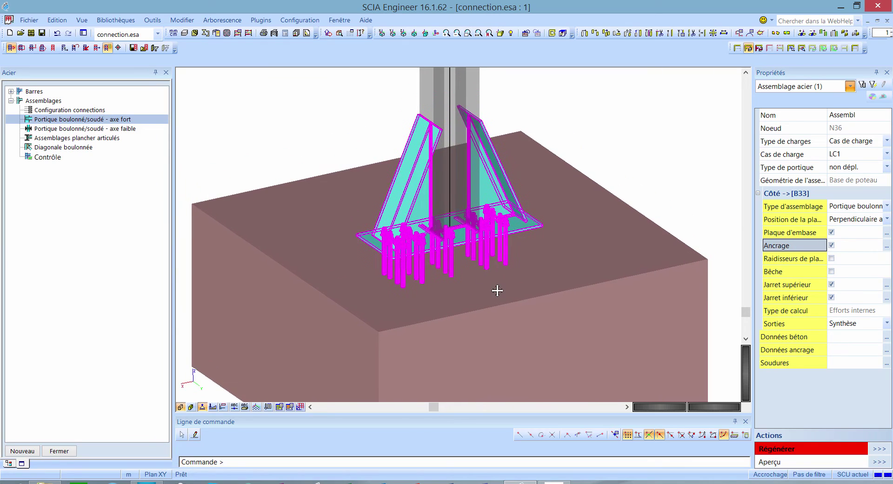
middle_drag(498, 291, 497, 290)
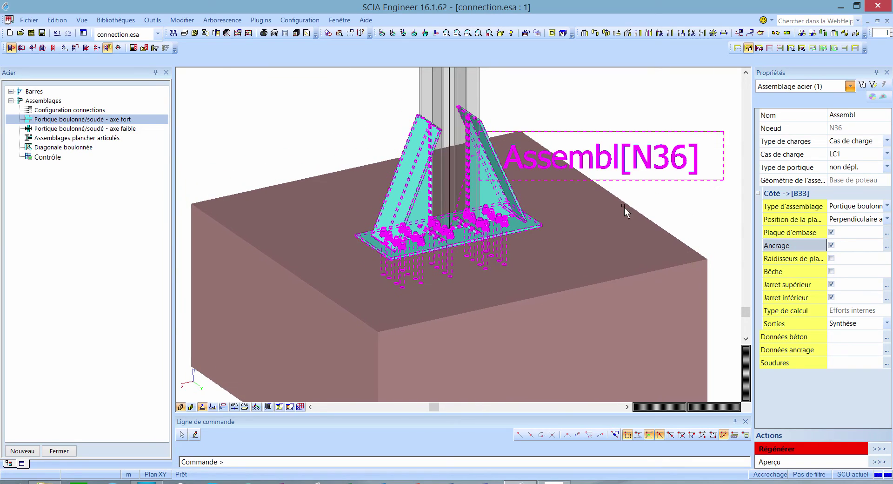
Step: Set the connection's foundation dimensions to Connu with length 1500 mm, width 1500 mm and height 700 mm
double_click(862, 340)
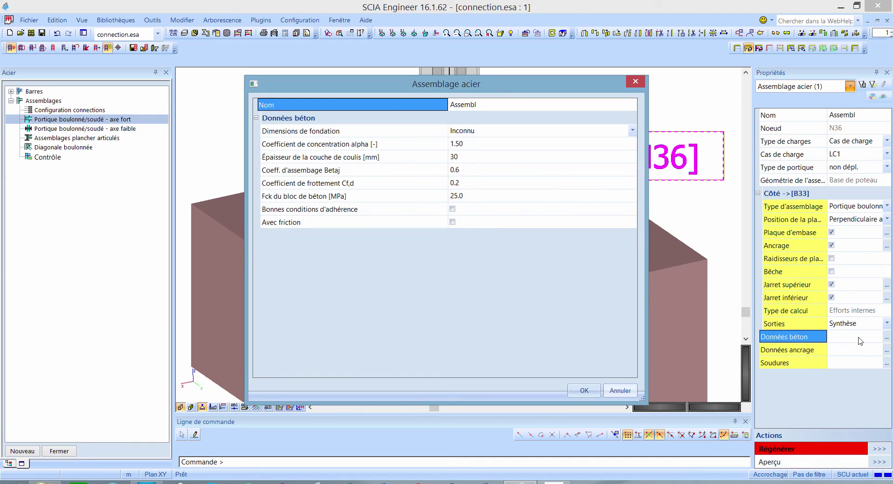
click(483, 135)
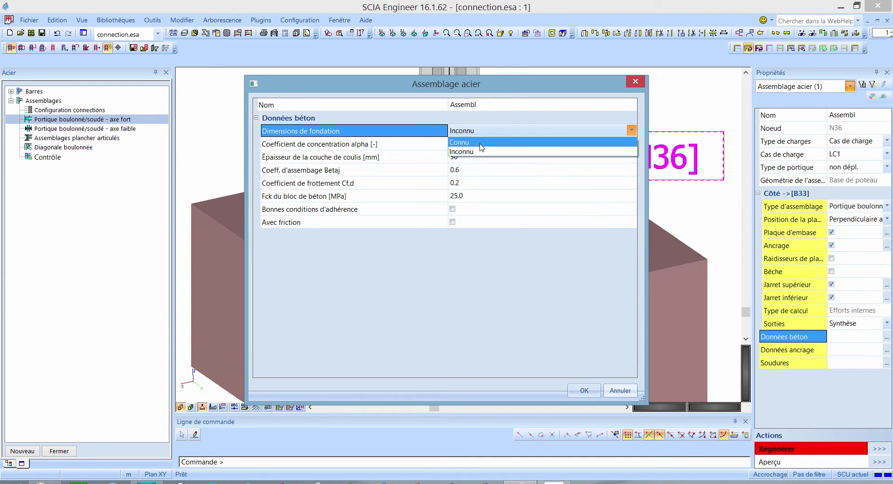
click(481, 145)
click(472, 148)
text(1500)
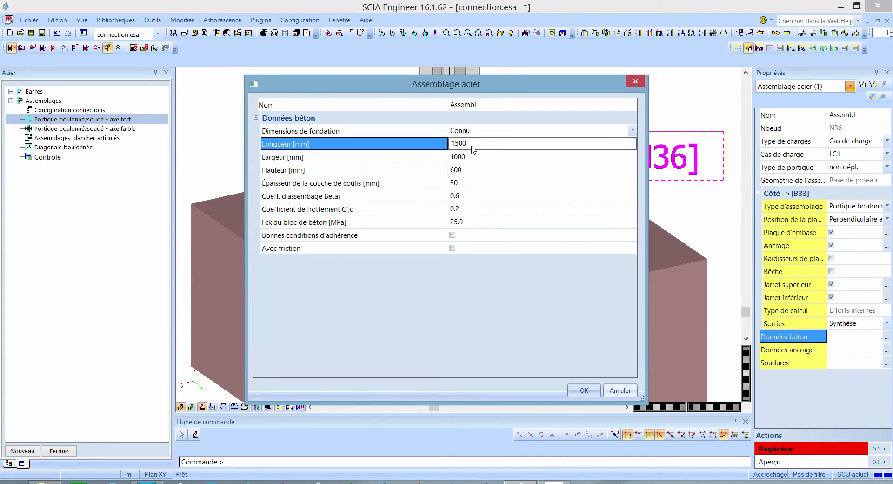
click(468, 157)
click(468, 157)
text(1500)
click(470, 170)
click(470, 171)
text(700)
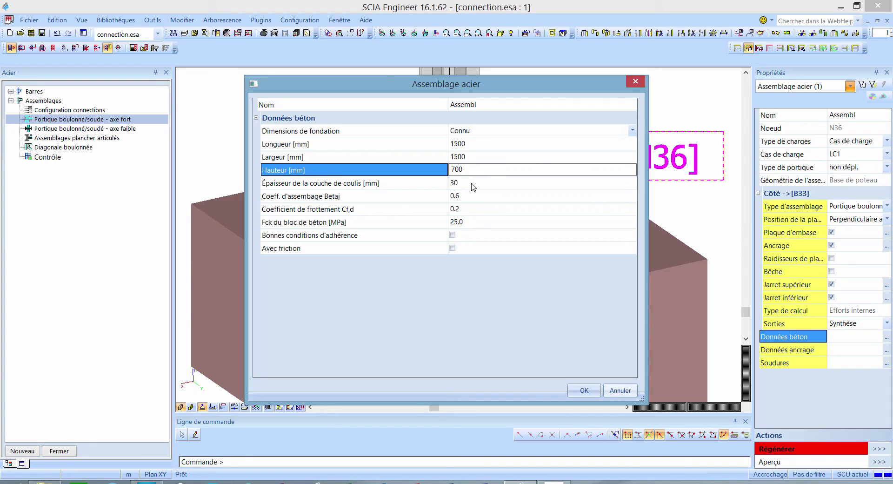
Step: Set the grout layer thickness to 40 mm and enable good bond conditions in the concrete data
click(473, 185)
click(472, 188)
text(40)
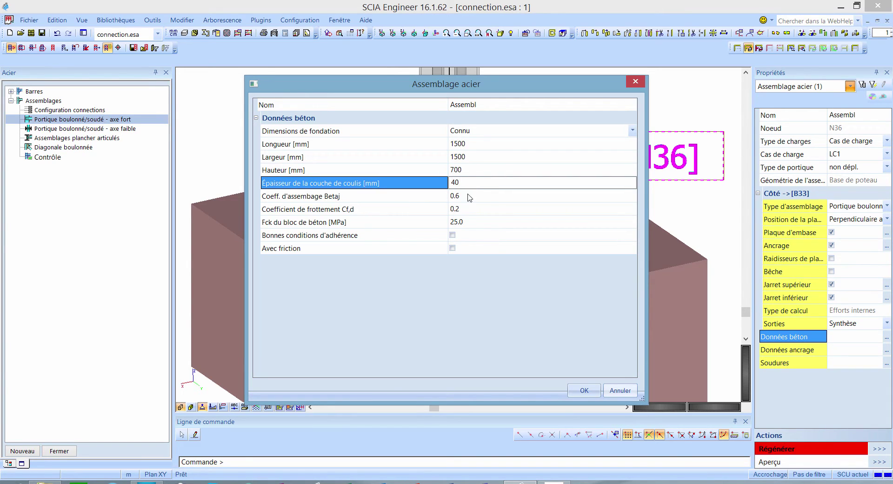
click(431, 240)
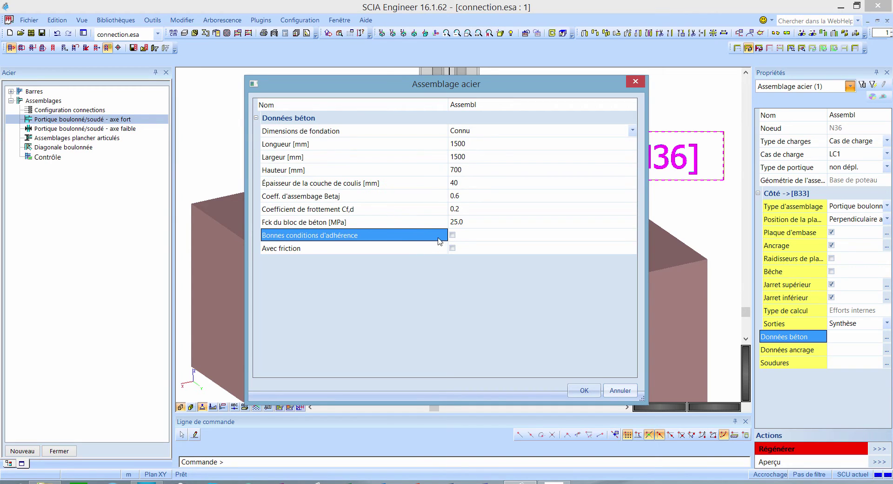
click(453, 236)
click(584, 391)
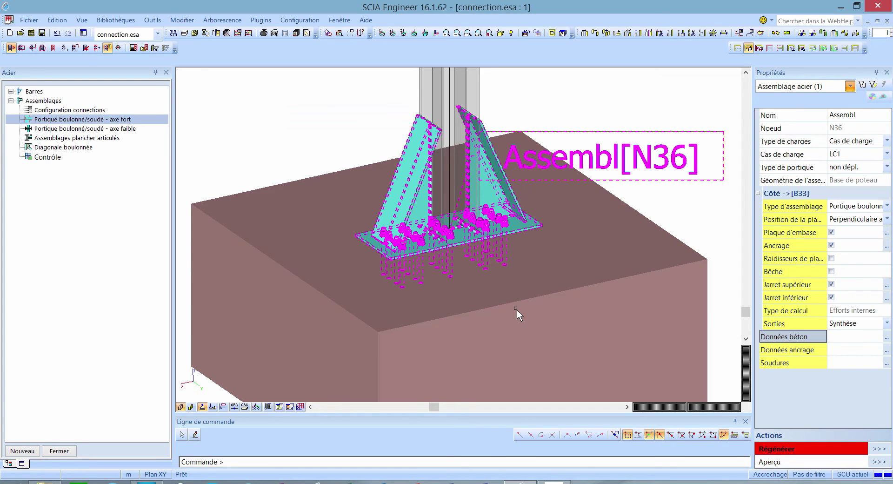
Step: Hide the foundation block in the view and set the connection's anchorage type to Disque
click(202, 407)
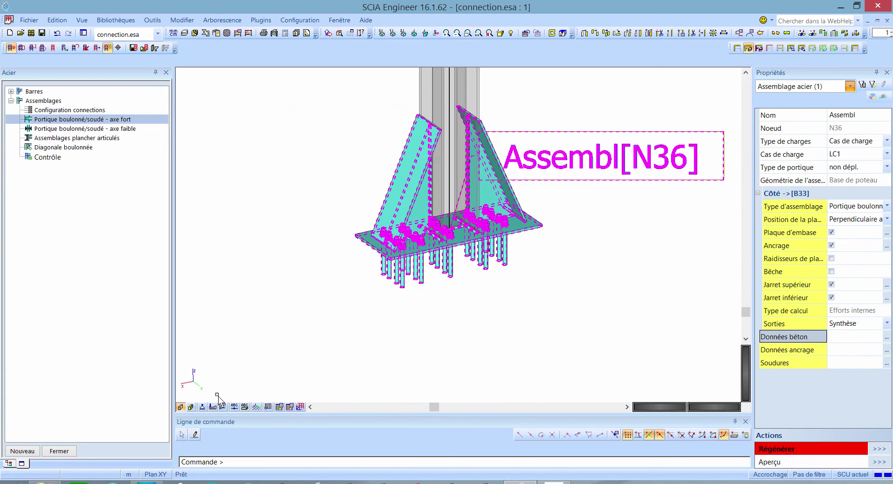
click(805, 350)
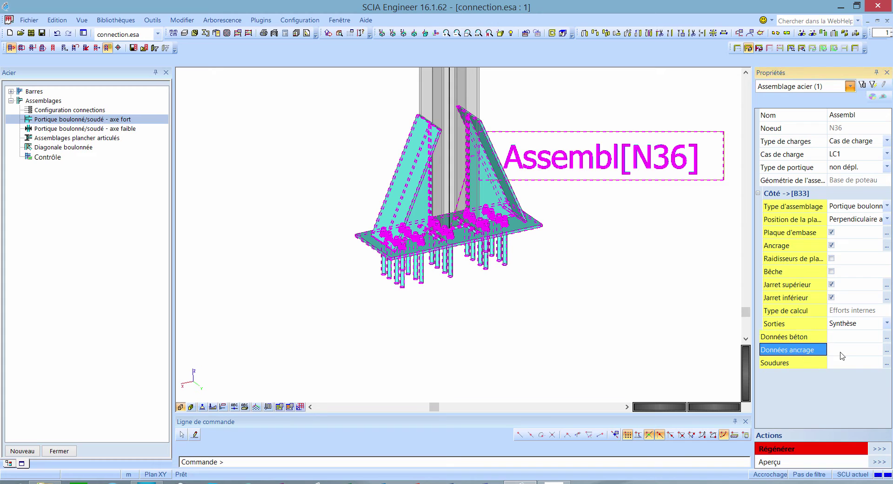
click(844, 355)
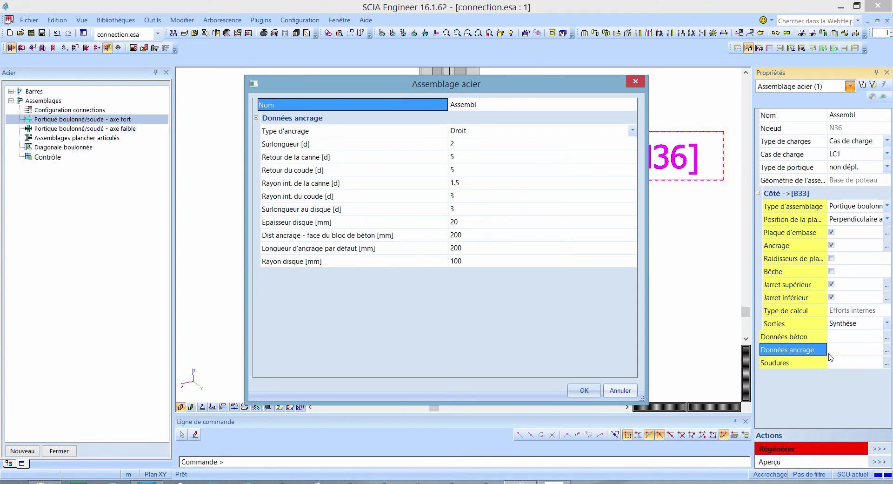
drag(444, 96, 234, 103)
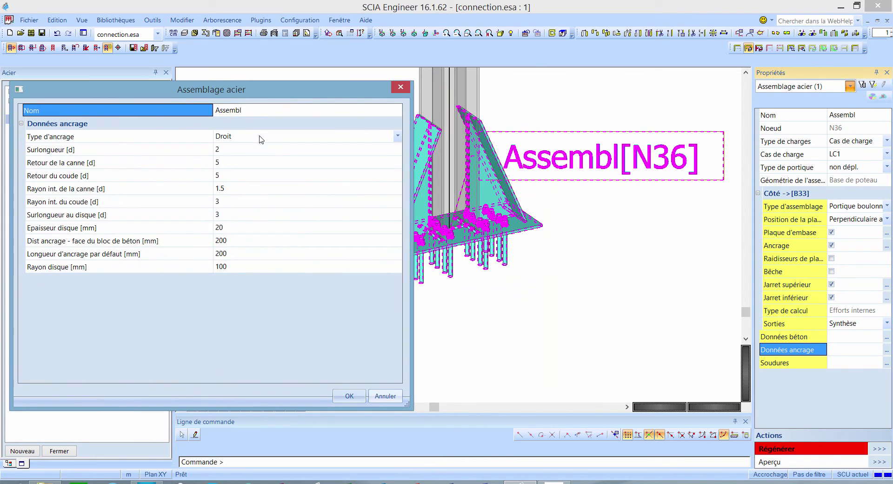
click(261, 136)
click(262, 138)
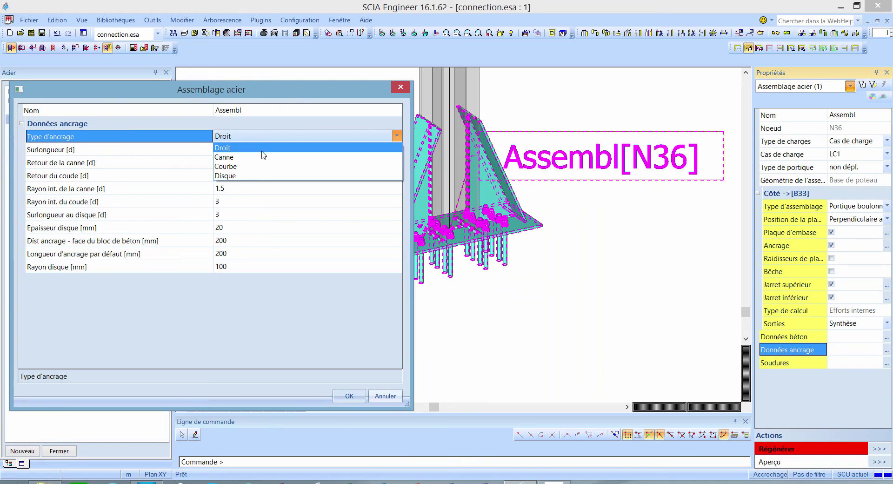
click(255, 175)
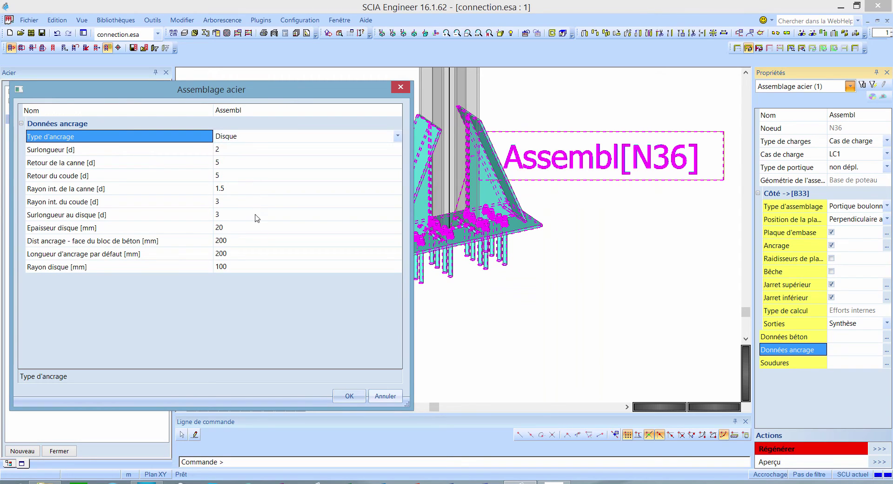
Step: Set the anchor disc radius to 20 mm, apply the anchorage data and deselect the connection
click(243, 268)
text(20)
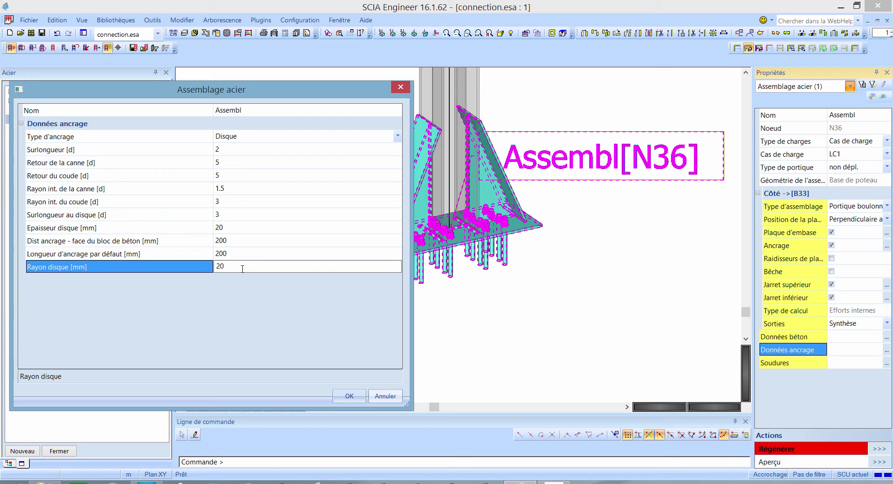
click(349, 396)
middle_drag(454, 350, 470, 352)
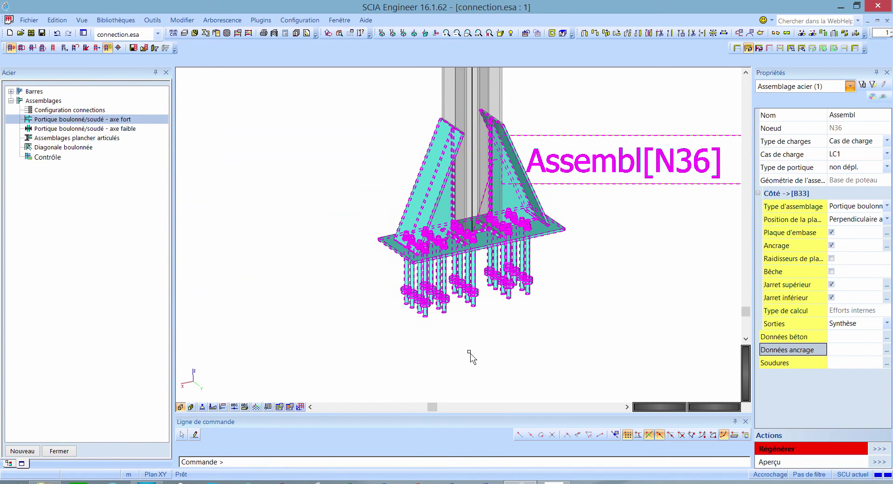
key(Escape)
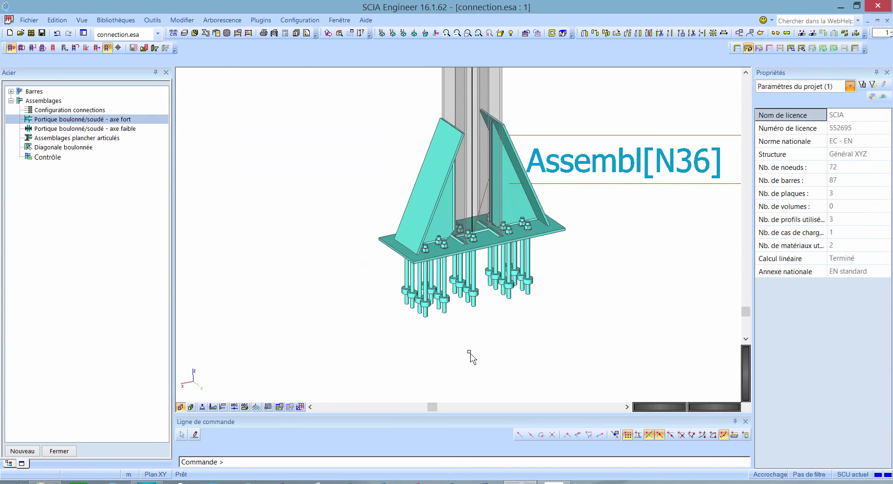
Step: Set the N36 connection's output level to Détaillé, regenerate its results and open the calculation report preview
click(692, 188)
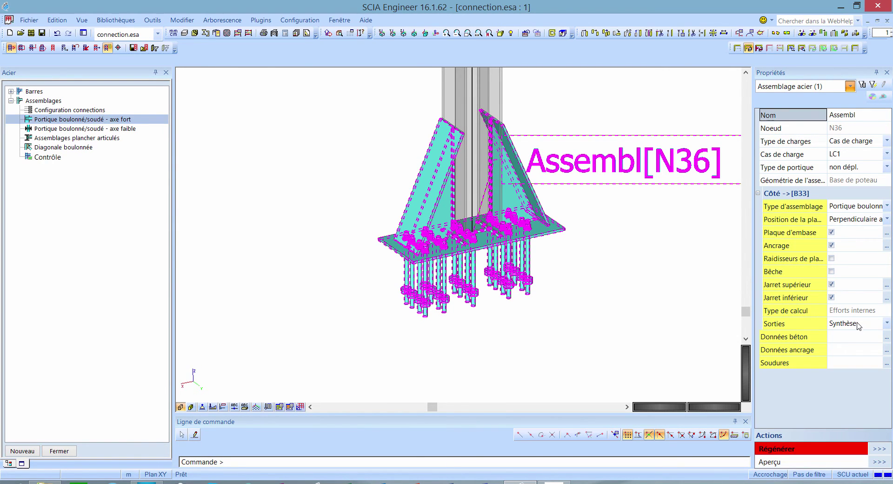
click(858, 326)
click(859, 353)
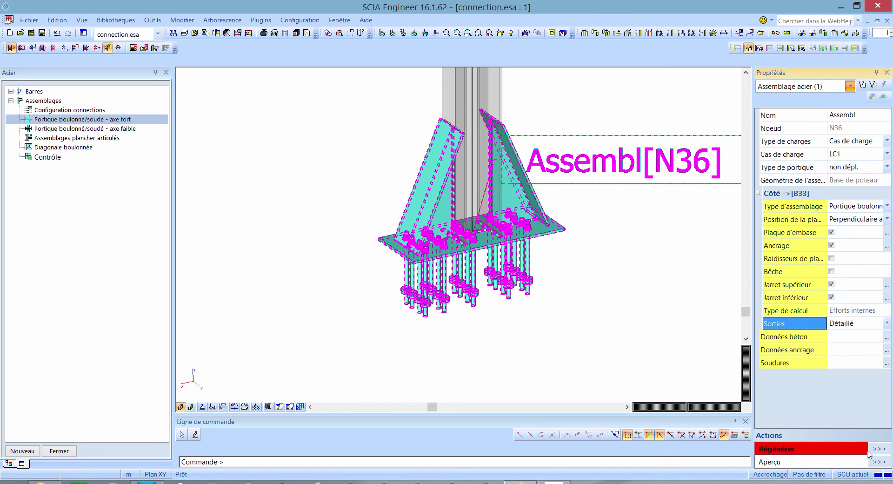
click(877, 450)
click(879, 462)
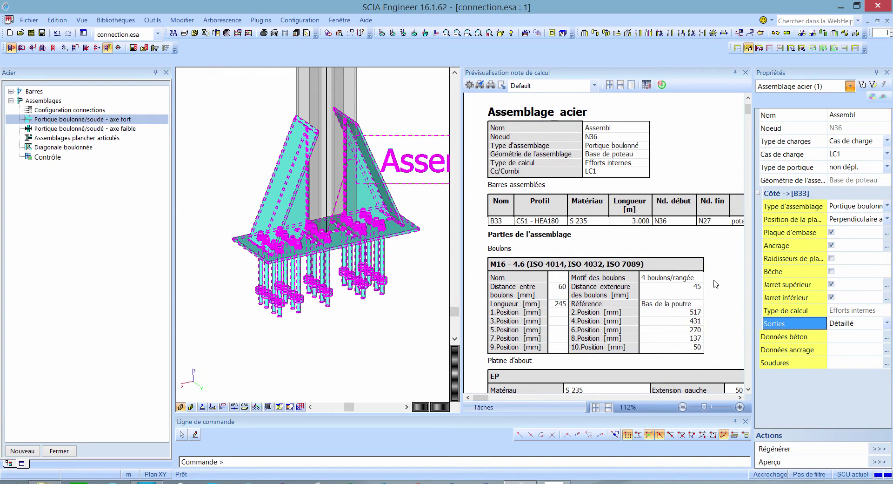
Step: Examine the connection report's bolt, plate and haunch data and the strong-axis compression, moment and shear resistance calculations
scroll(716, 283, down, 2)
scroll(716, 283, down, 10)
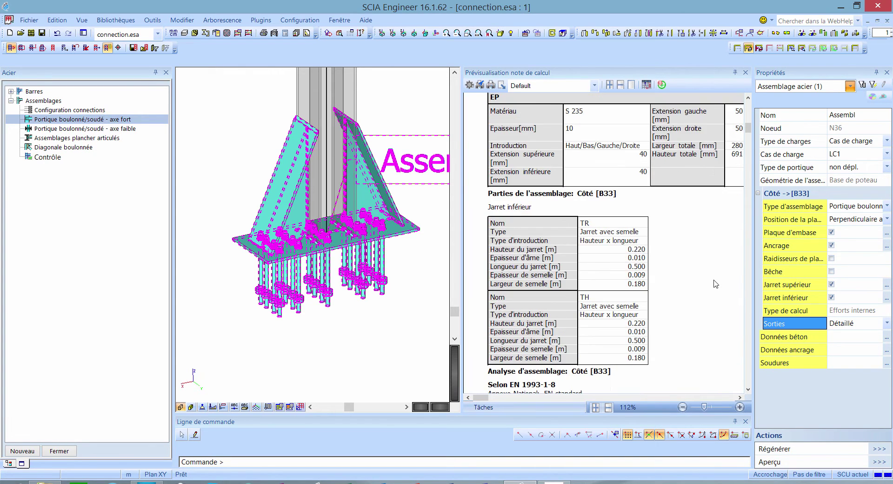
scroll(716, 283, down, 4)
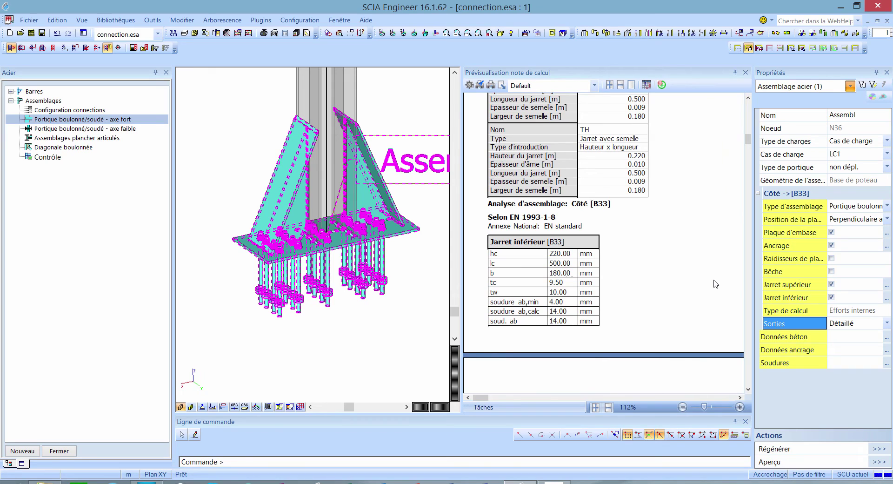
scroll(715, 283, down, 2)
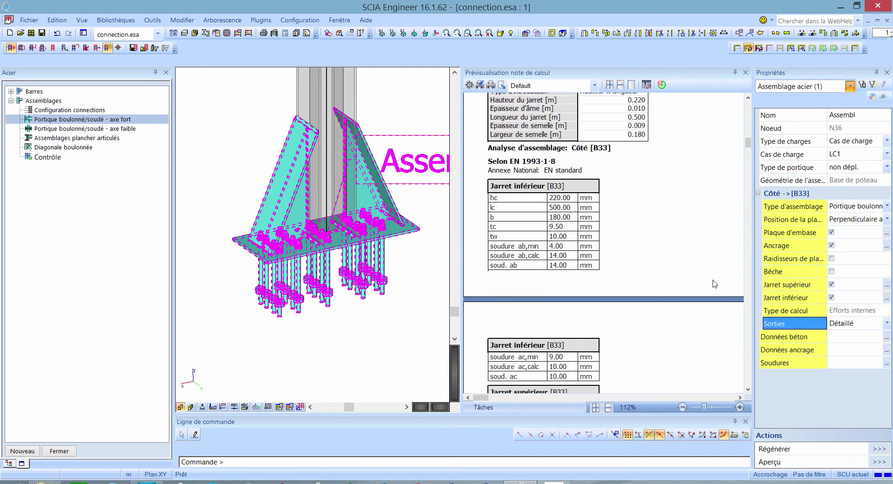
scroll(715, 284, down, 12)
scroll(711, 285, down, 6)
scroll(710, 287, down, 10)
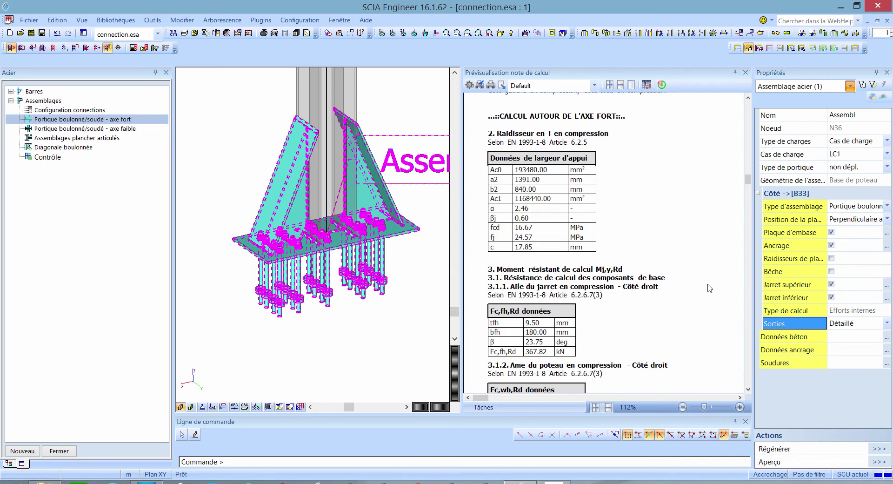
scroll(710, 288, down, 10)
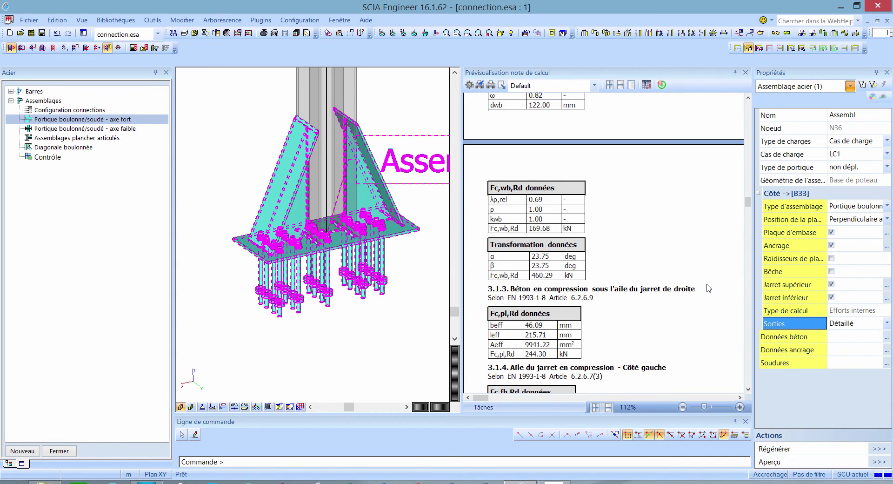
scroll(709, 289, down, 2)
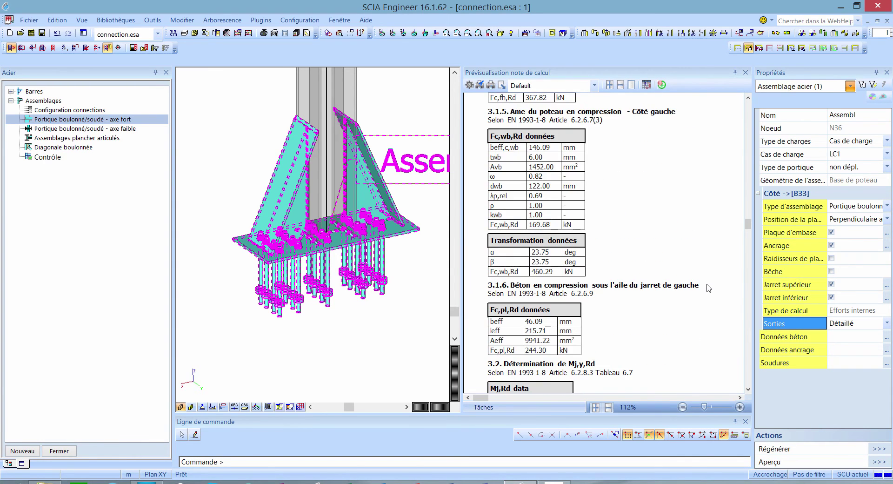
scroll(708, 288, down, 12)
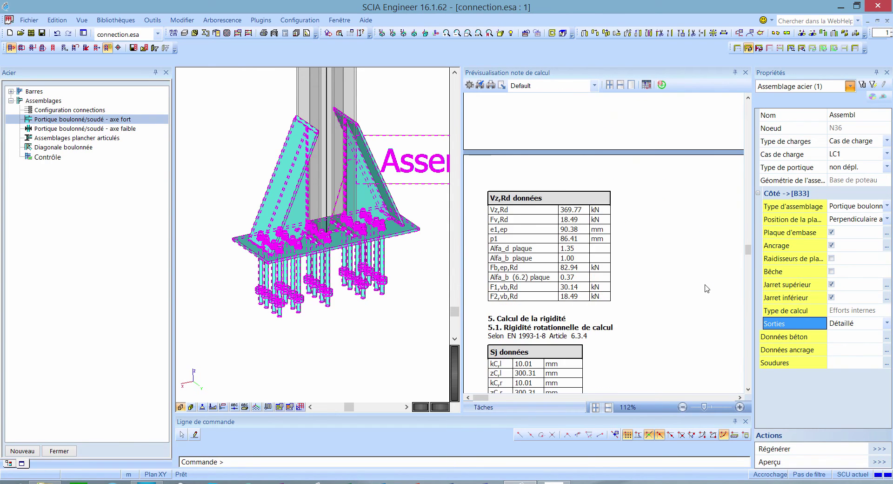
Step: Examine the report's anchorage length, unity checks and moment-rotation and stiffness diagrams, close the preview and deselect the connection
scroll(706, 288, down, 13)
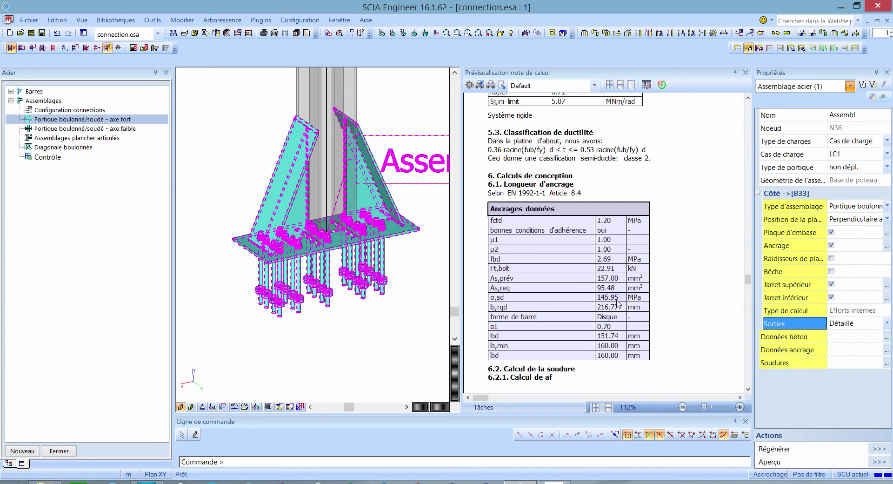
scroll(692, 311, down, 20)
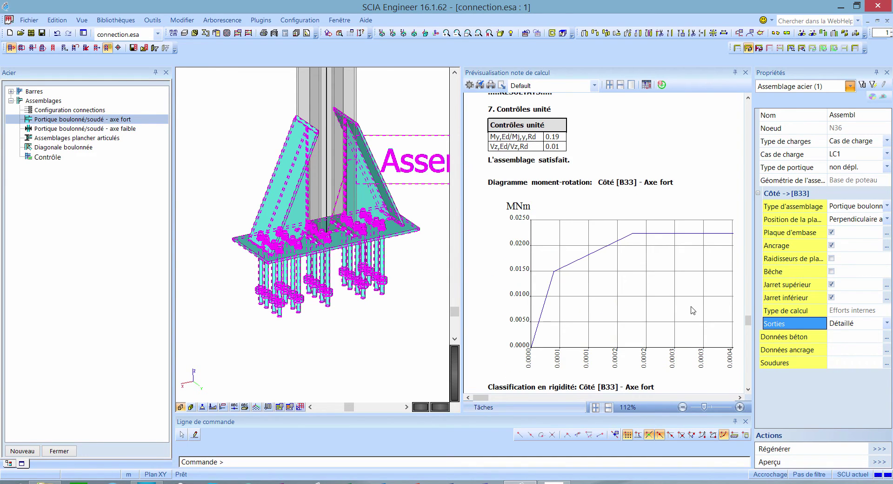
scroll(693, 310, down, 10)
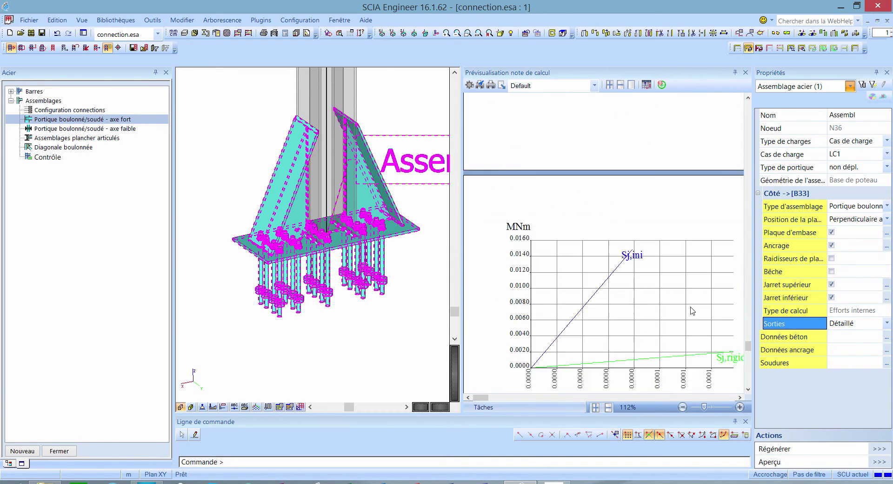
scroll(694, 311, up, 5)
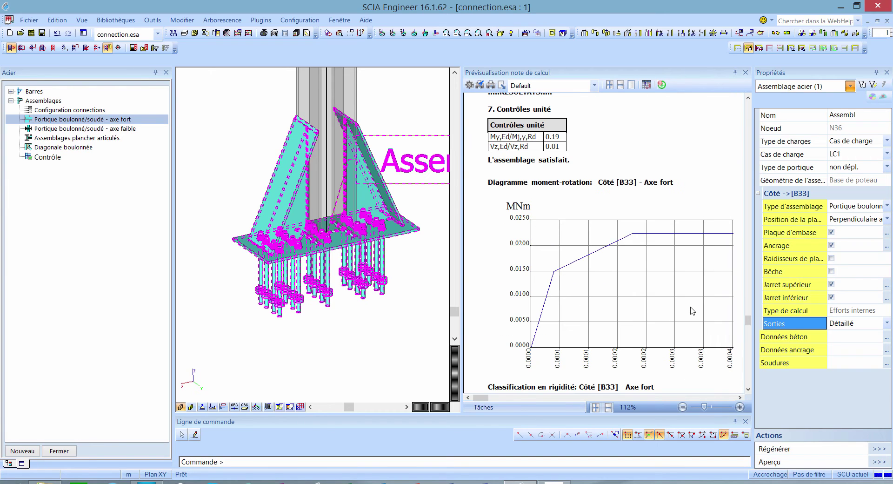
click(746, 73)
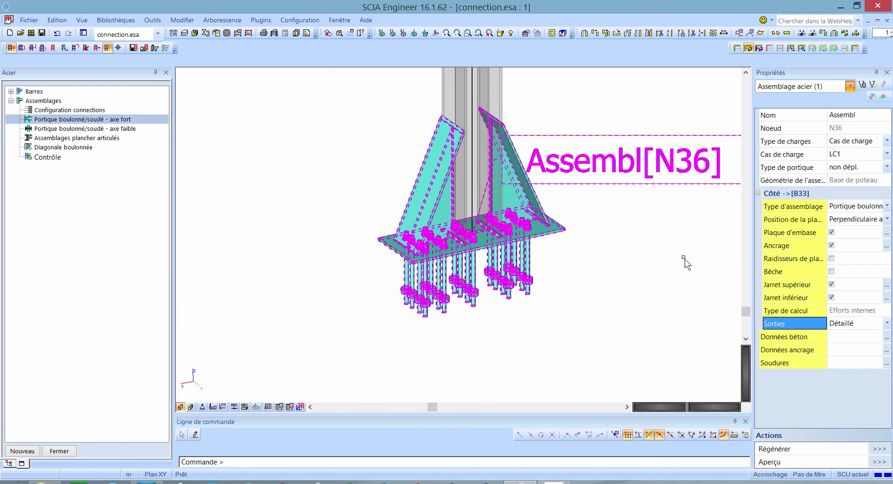
key(Escape)
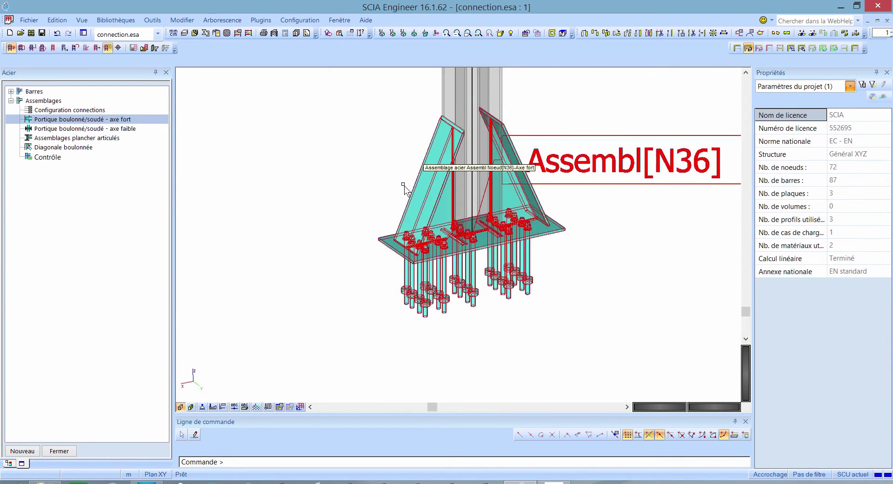
Step: Move the column base node N36 to an X coordinate of 11 m
click(504, 226)
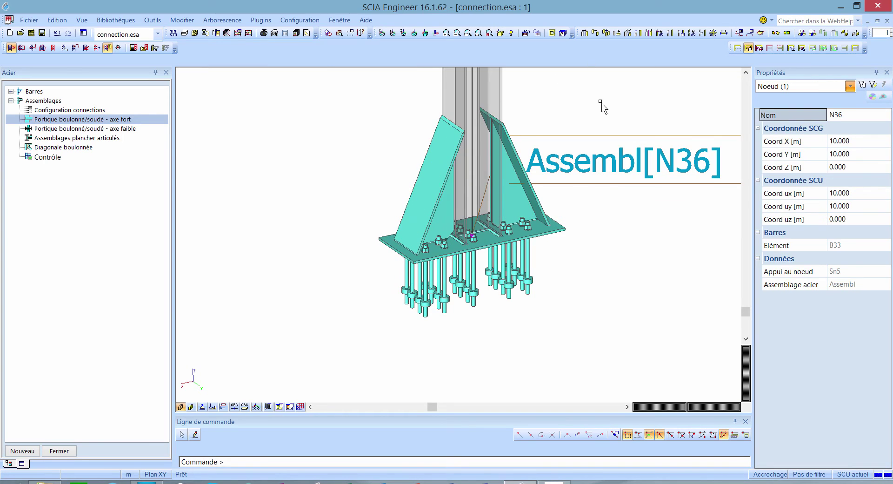
scroll(600, 107, down, 5)
middle_drag(634, 155, 527, 332)
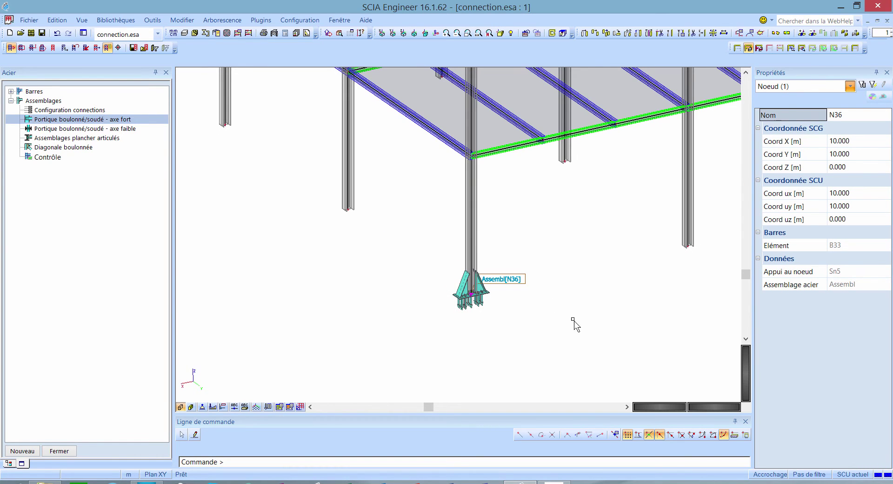
click(865, 143)
text(11)
key(Return)
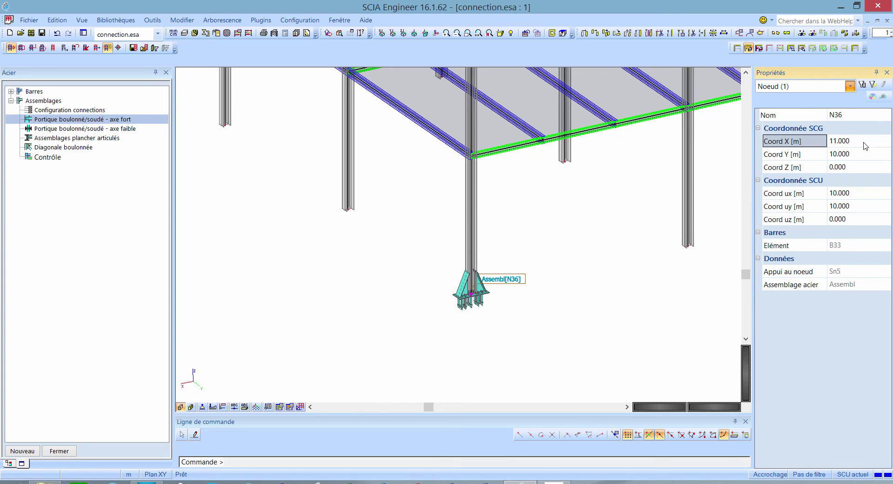
Step: View the inclined column base along the Y direction and set the N36 connection's base plate position to Horizontal
click(401, 33)
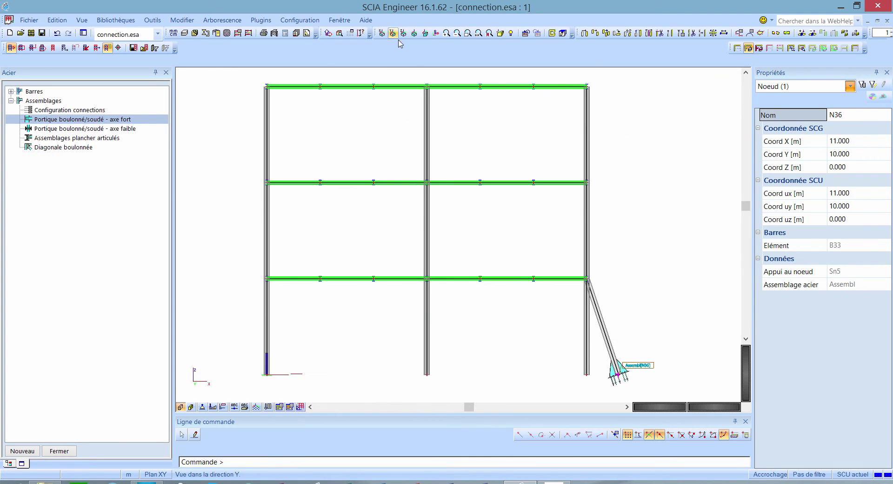
scroll(640, 386, up, 2)
scroll(592, 309, up, 5)
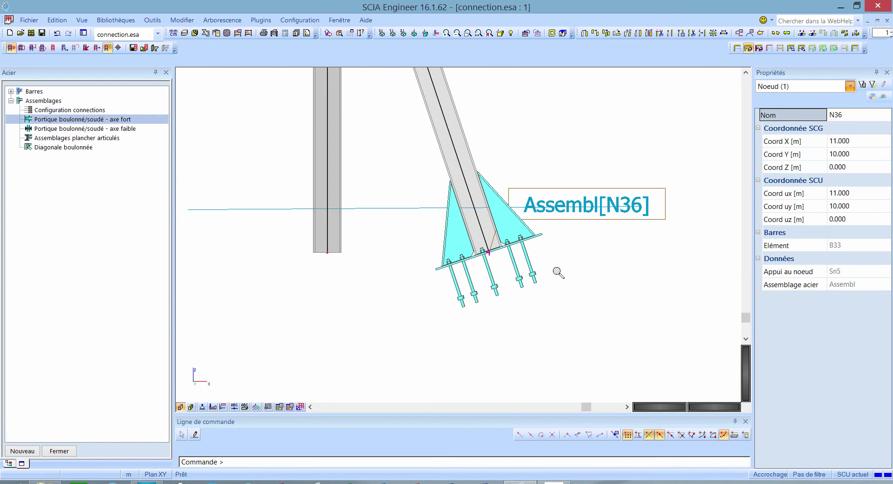
click(801, 83)
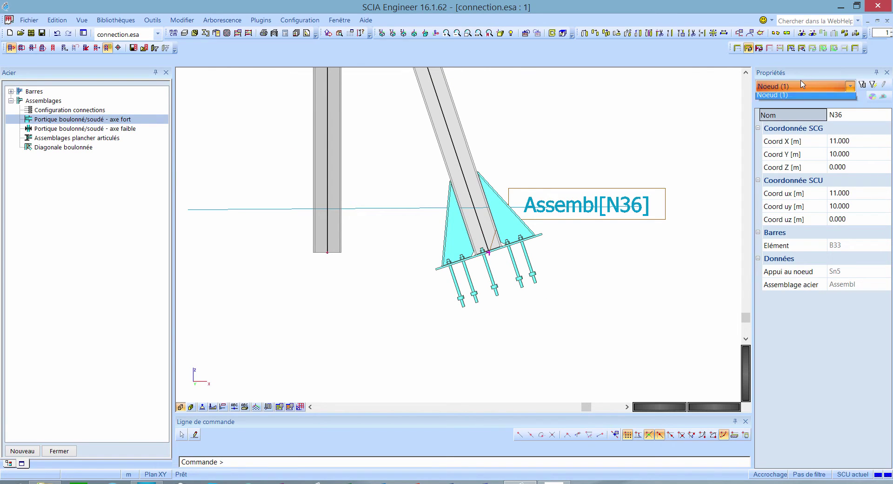
click(780, 99)
click(656, 197)
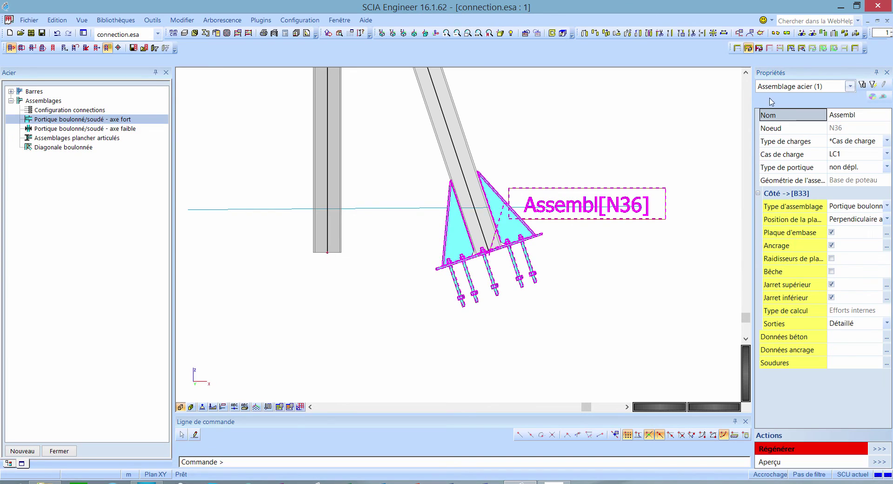
click(855, 222)
click(854, 222)
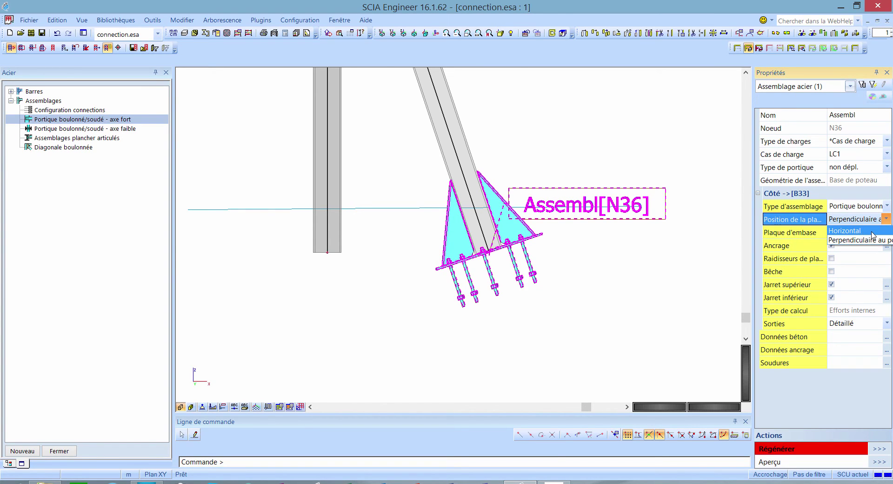
click(846, 231)
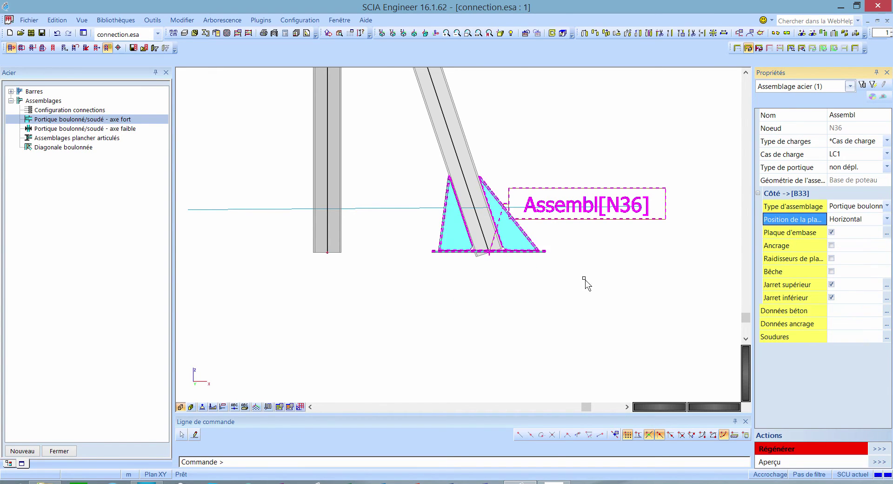